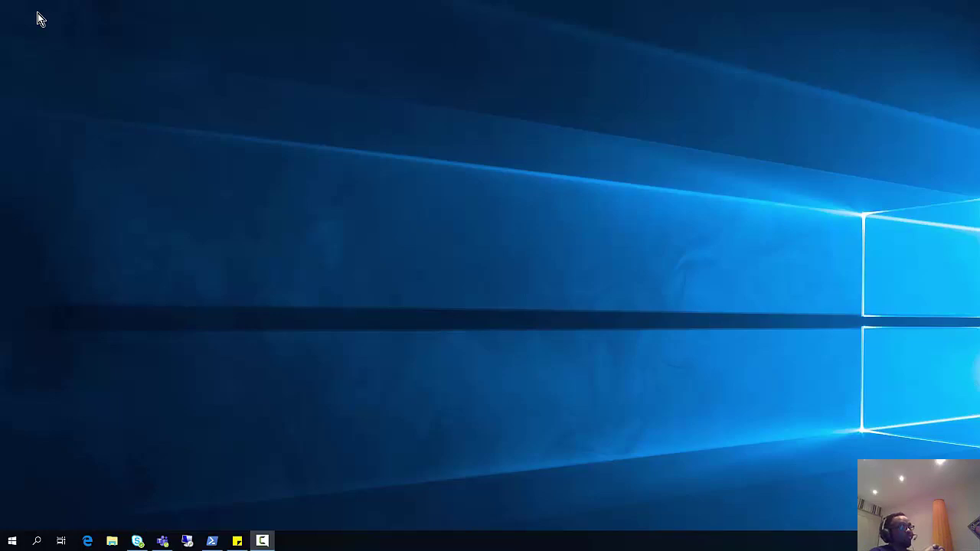
Open the Windows 10 Start menu from the desktop
{"action": "key", "text": "super"}
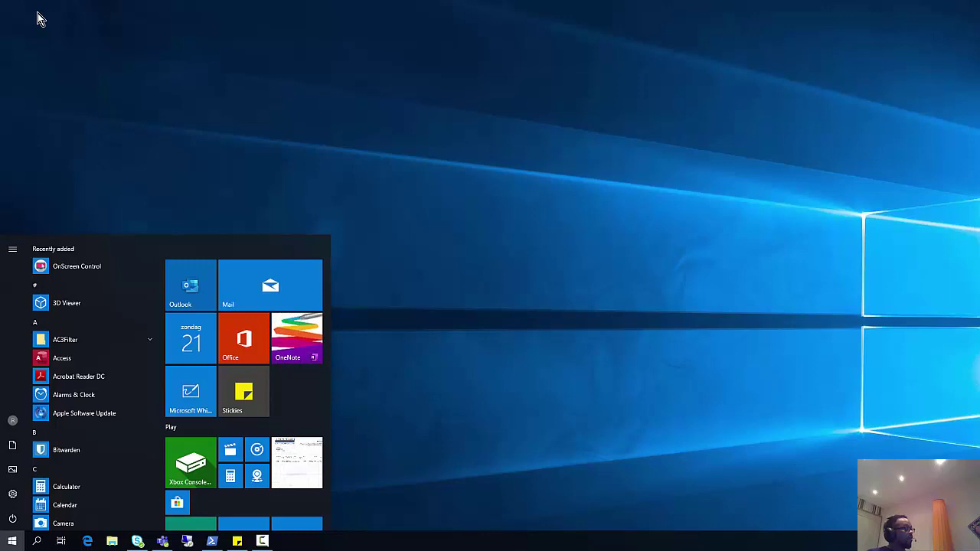
Launch Google Chrome from Start search in a new incognito window
{"action": "type", "text": "ch"}
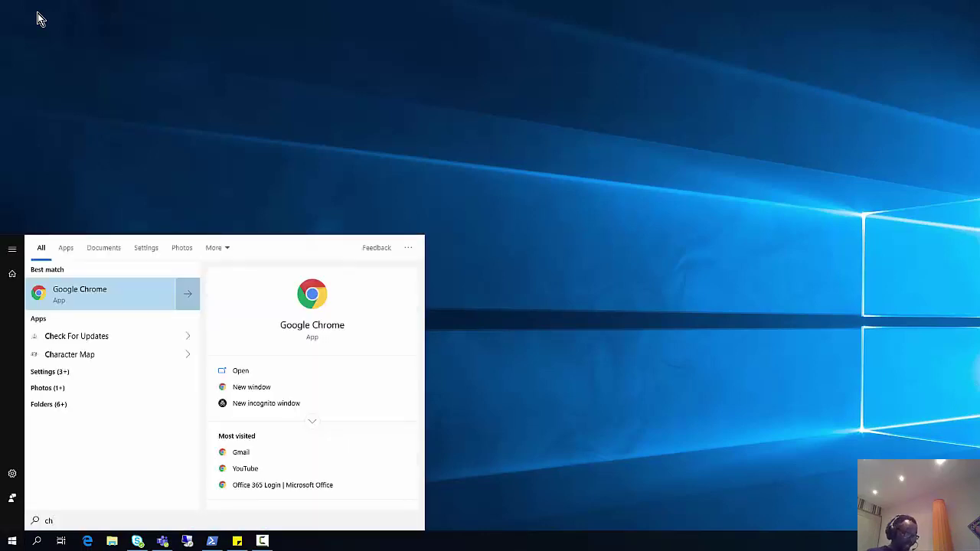
{"action": "key", "text": "Tab"}
{"action": "key", "text": "Down"}
{"action": "key", "text": "Down"}
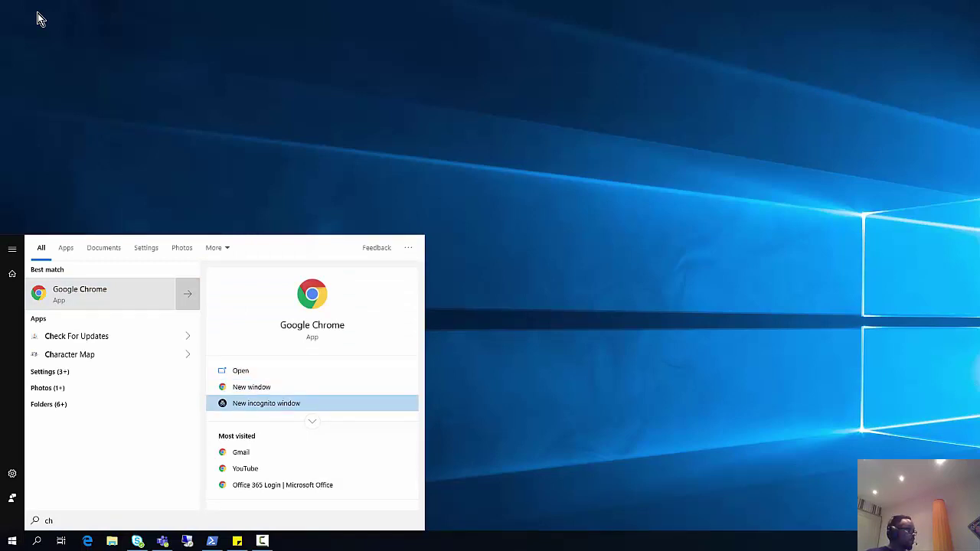
{"action": "key", "text": "Return"}
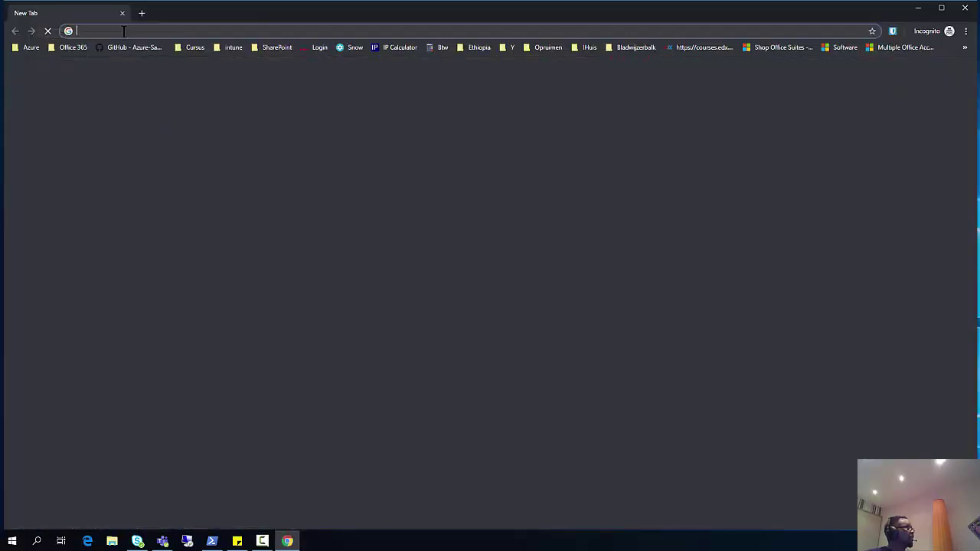
Load the Outlook.com landing page, first via hotmail.com, then by entering outlook.com
{"action": "left_click", "coordinate": [123, 30]}
{"action": "type", "text": "hotmail.com"}
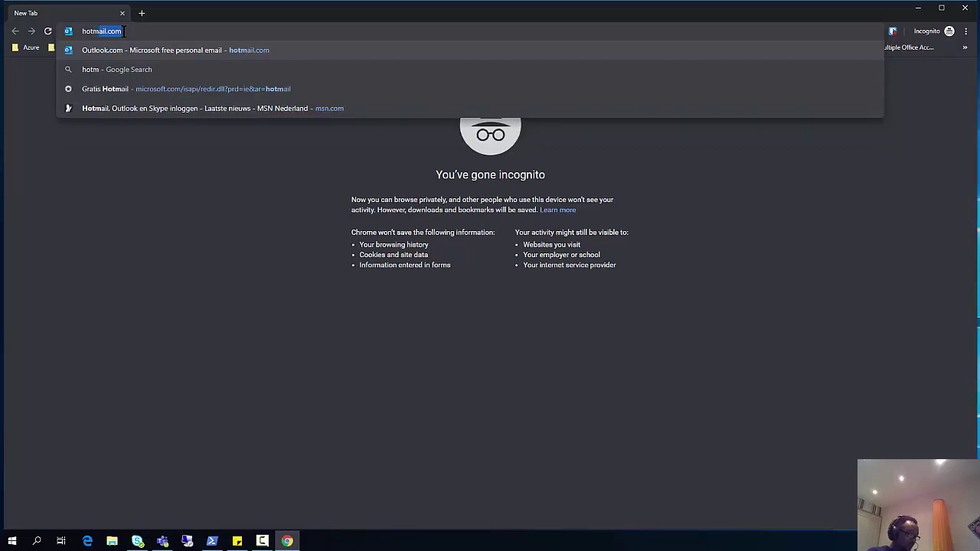
{"action": "key", "text": "Return"}
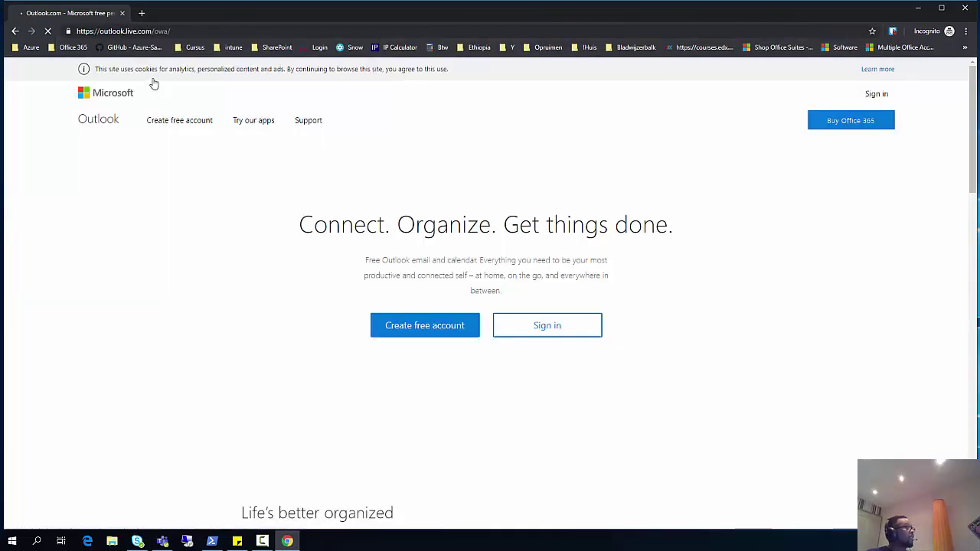
{"action": "left_click", "coordinate": [175, 32]}
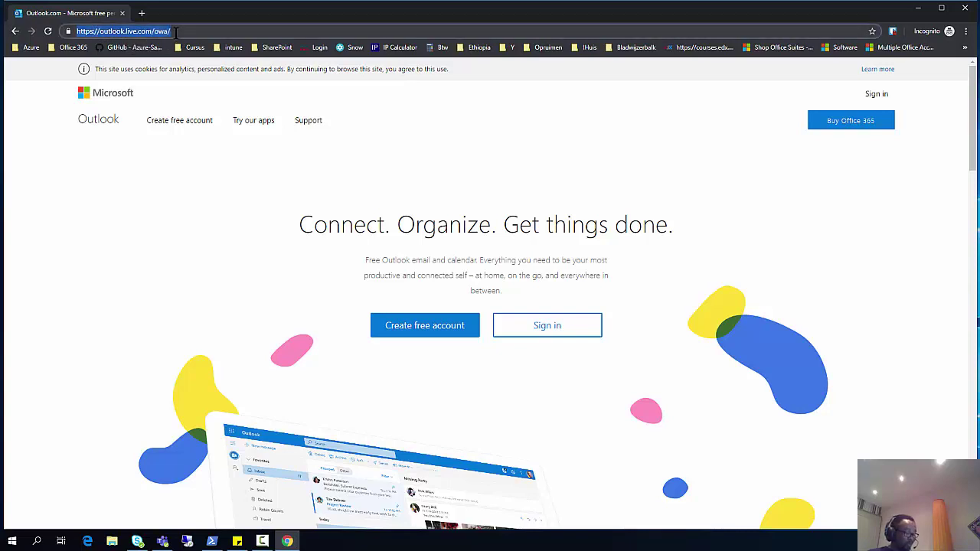
{"action": "type", "text": "out"}
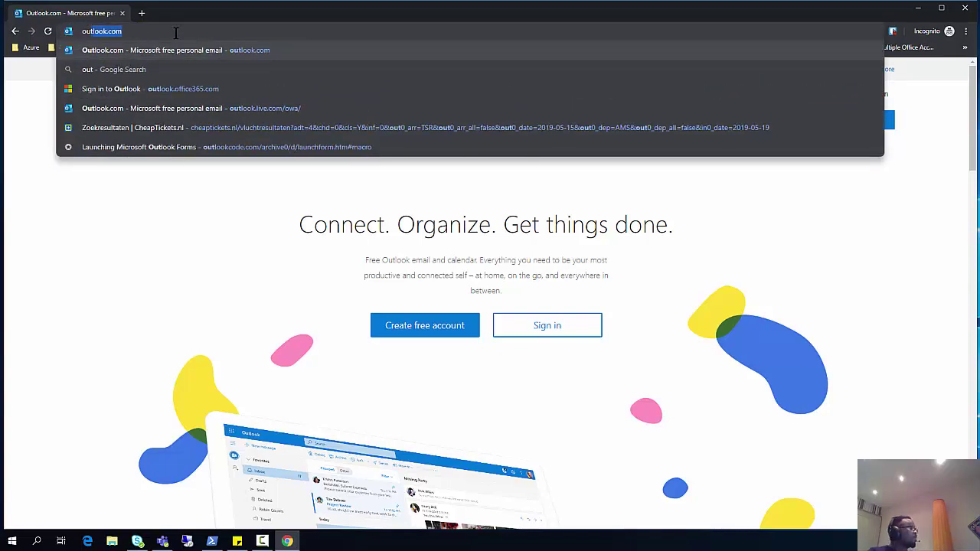
{"action": "key", "text": "Return"}
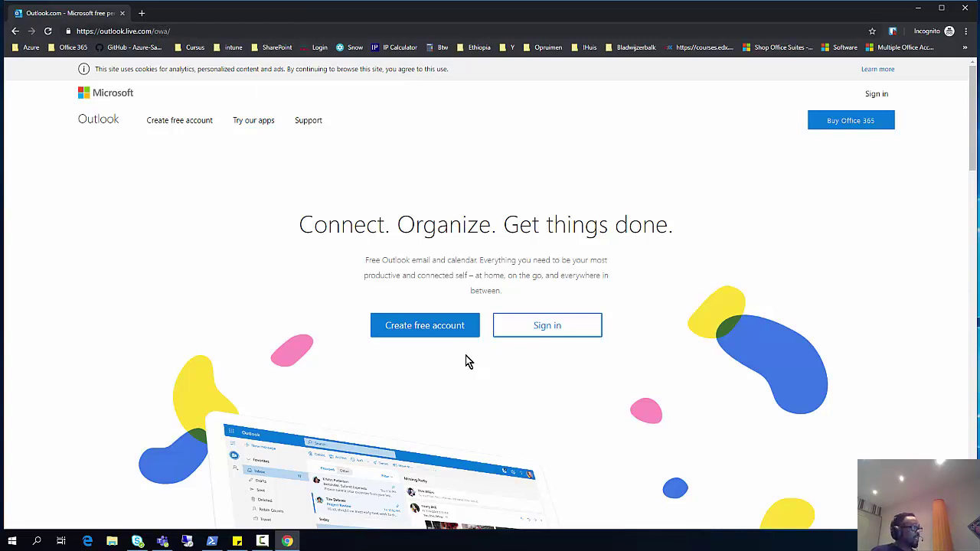
{"action": "left_click", "coordinate": [434, 325]}
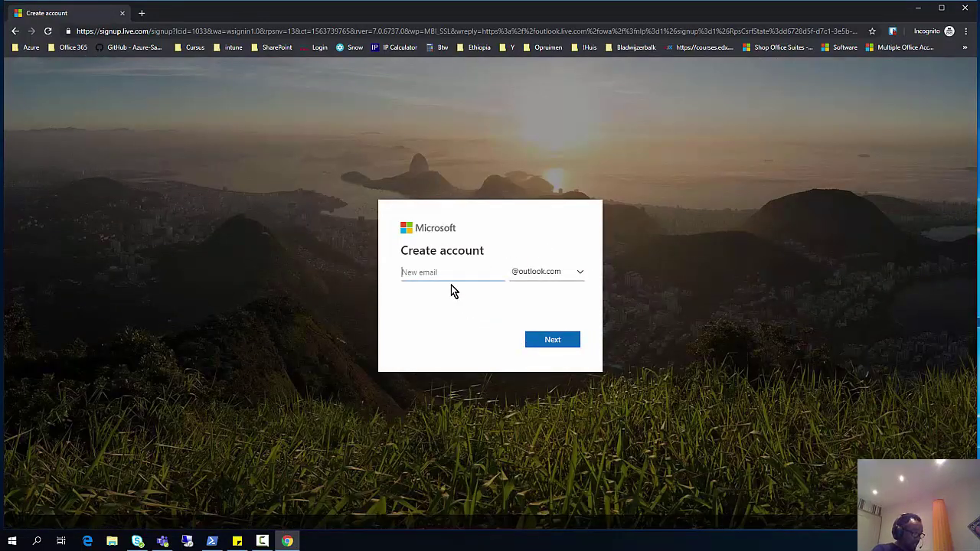
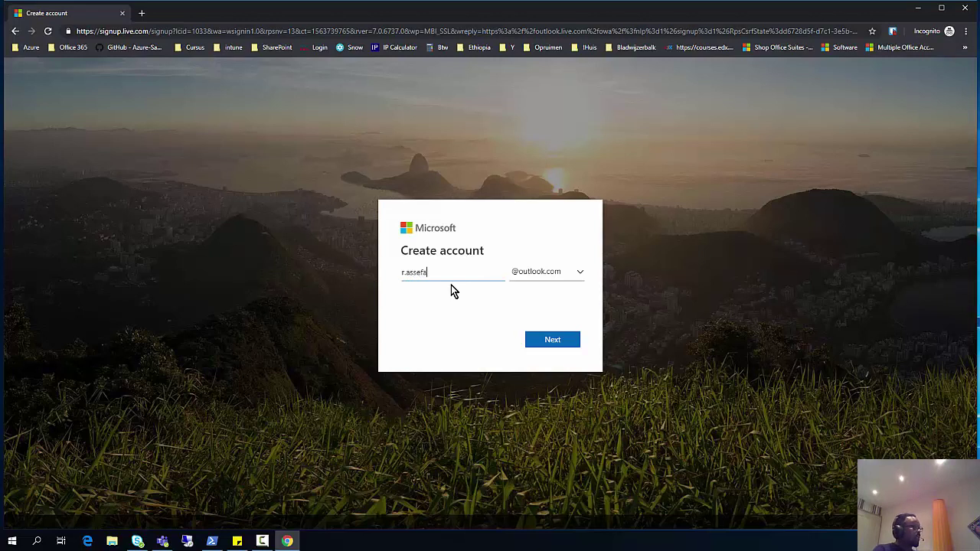
{"action": "left_click", "coordinate": [580, 273]}
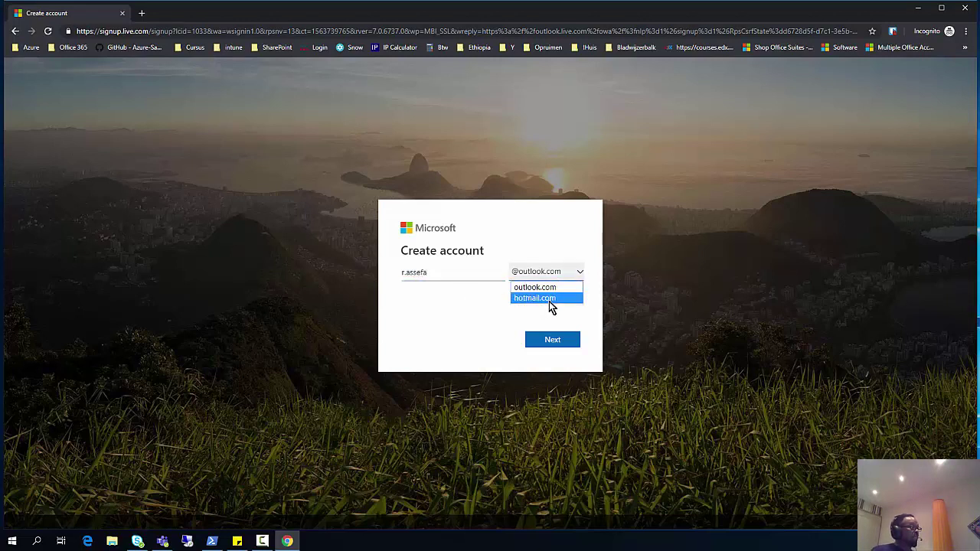
{"action": "left_click", "coordinate": [549, 299]}
{"action": "left_click", "coordinate": [549, 273]}
{"action": "left_click", "coordinate": [537, 289]}
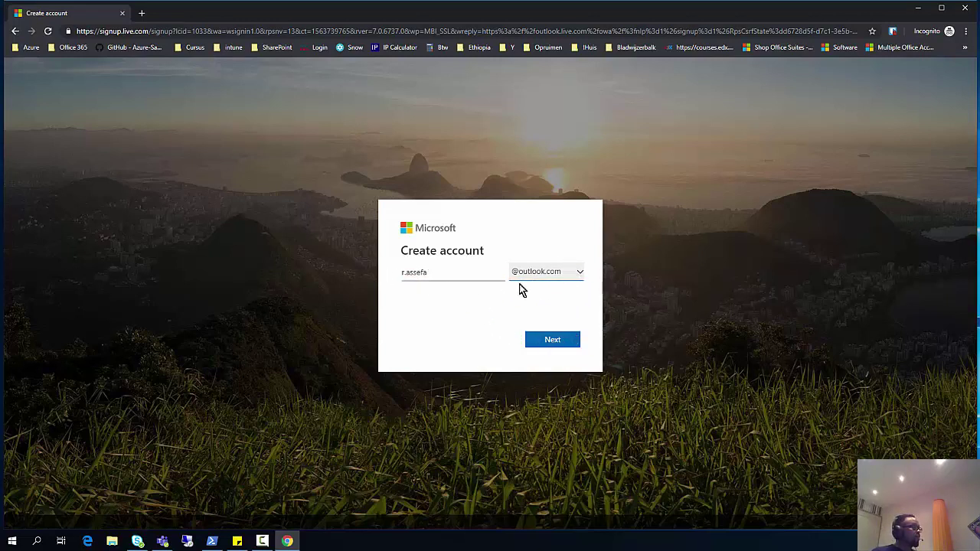
{"action": "left_click", "coordinate": [553, 342]}
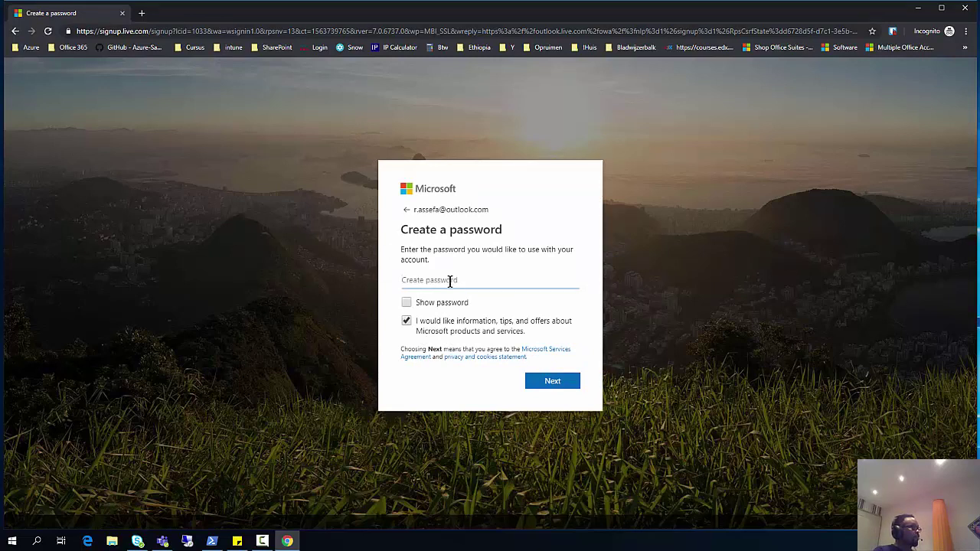
Set the account password and opt out of Microsoft tips and offers
{"action": "type", "text": "•••"}
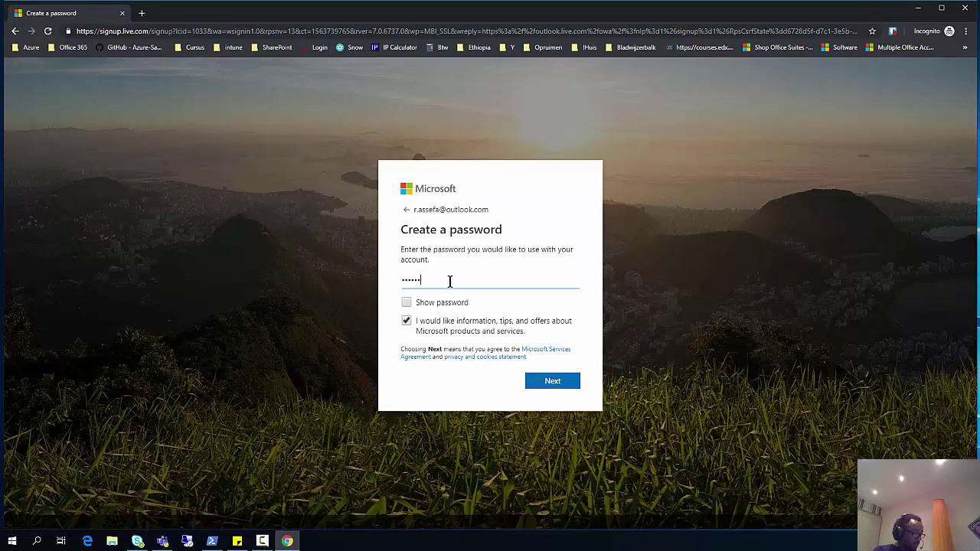
{"action": "type", "text": "•"}
{"action": "left_click", "coordinate": [406, 323]}
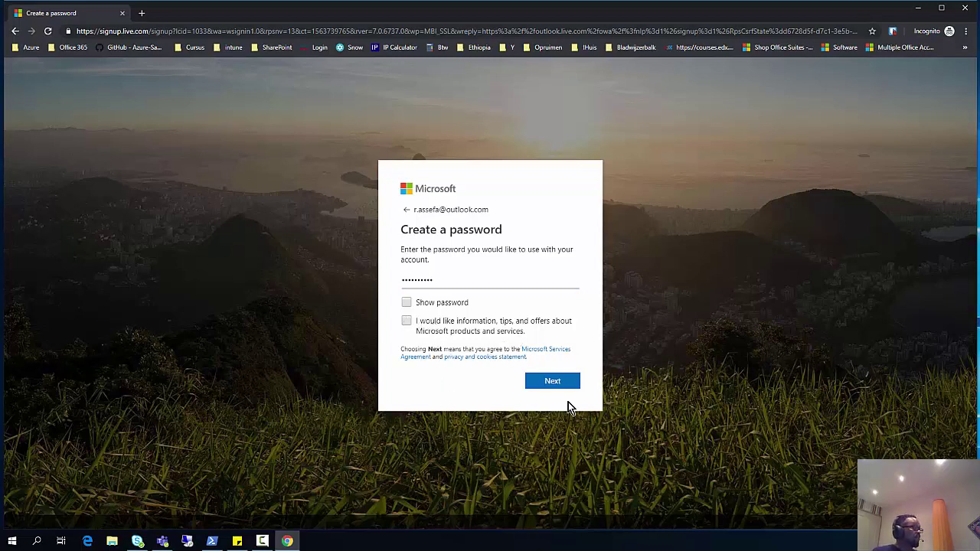
{"action": "left_click", "coordinate": [553, 381]}
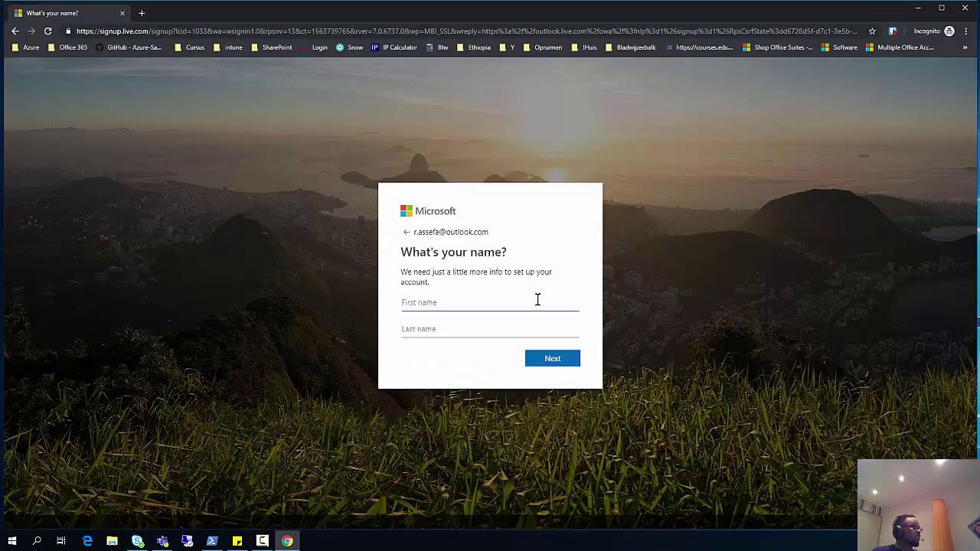
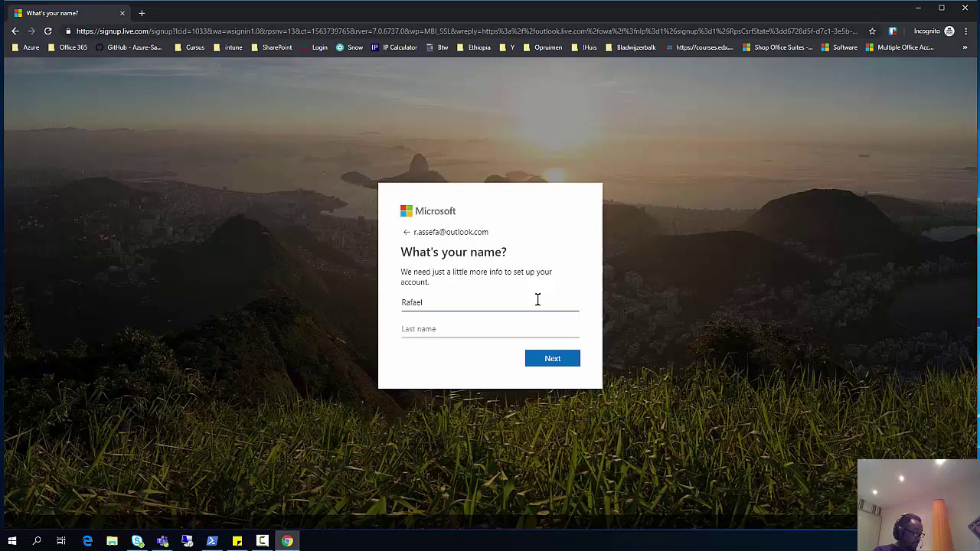
Enter the account holder's first and last name and continue
{"action": "key", "text": "Tab"}
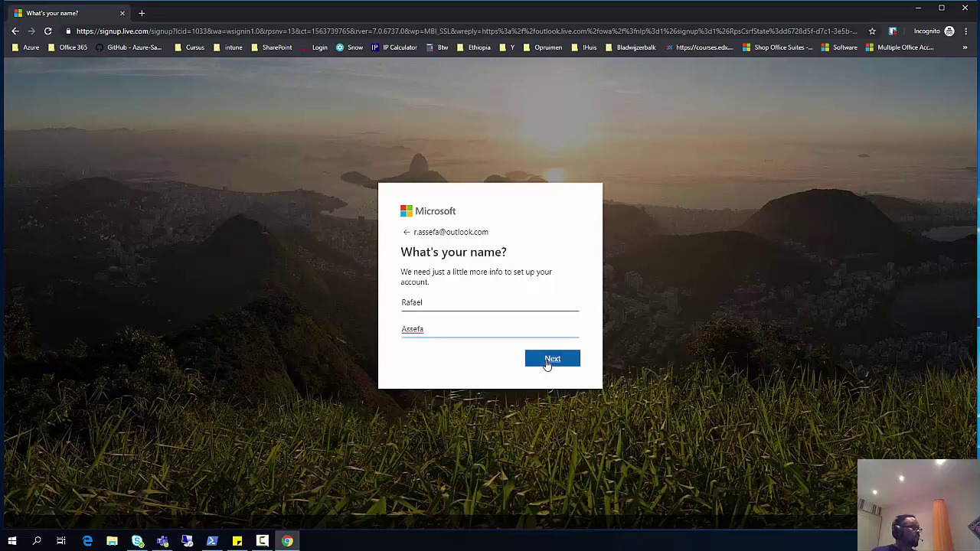
{"action": "left_click", "coordinate": [546, 365]}
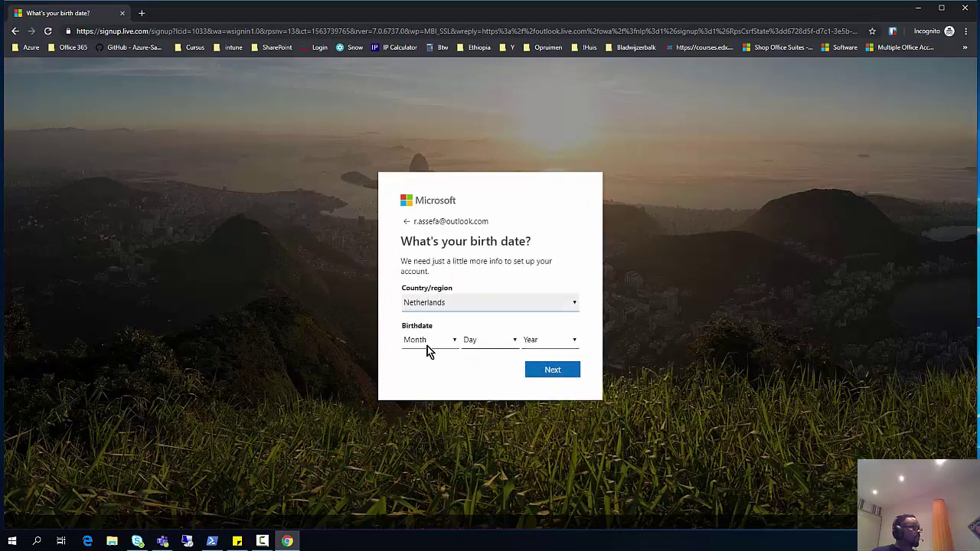
{"action": "left_click", "coordinate": [452, 345]}
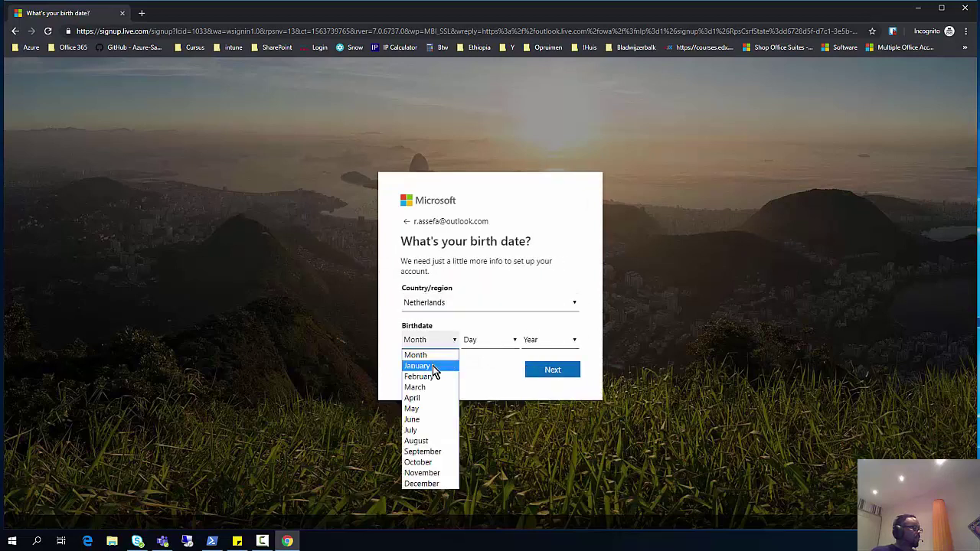
{"action": "left_click", "coordinate": [431, 419]}
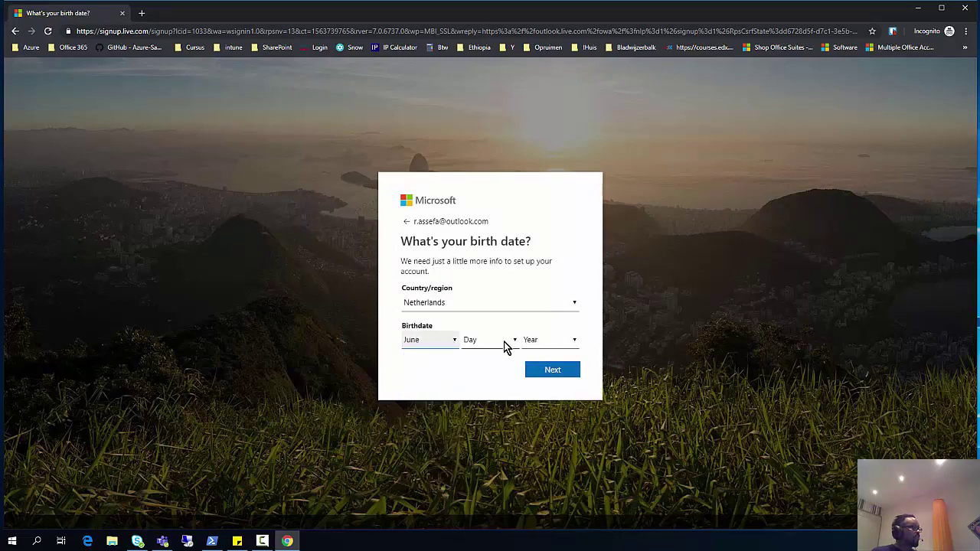
{"action": "left_click", "coordinate": [510, 344]}
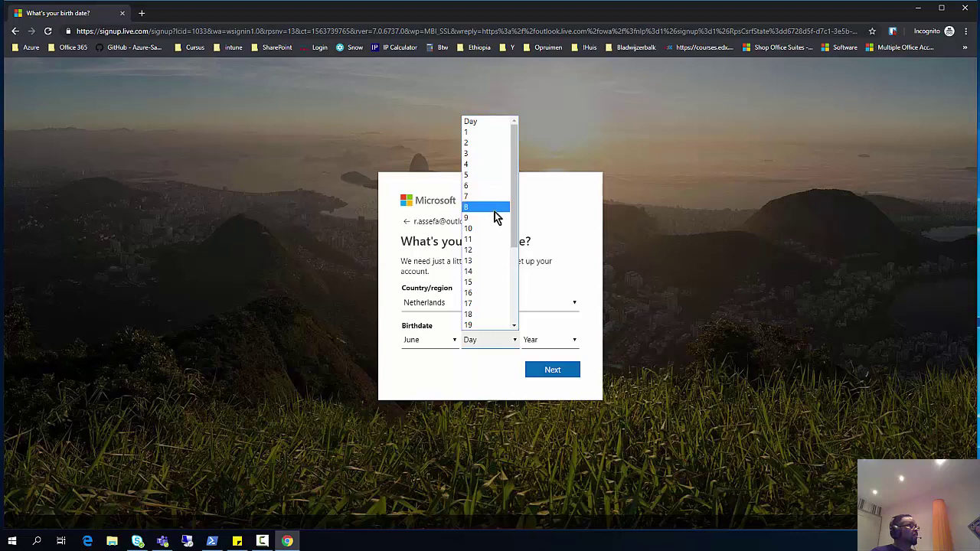
{"action": "left_click", "coordinate": [490, 186]}
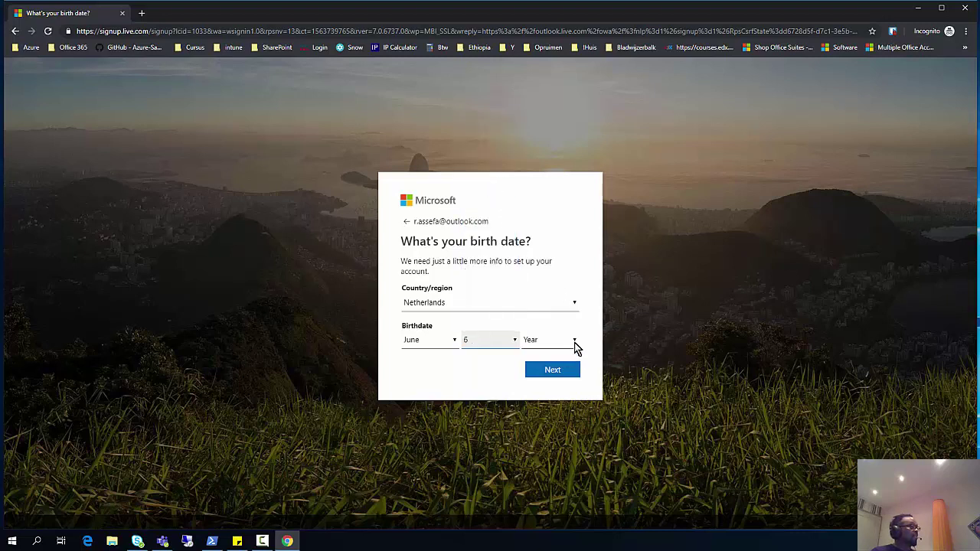
{"action": "left_click", "coordinate": [514, 339]}
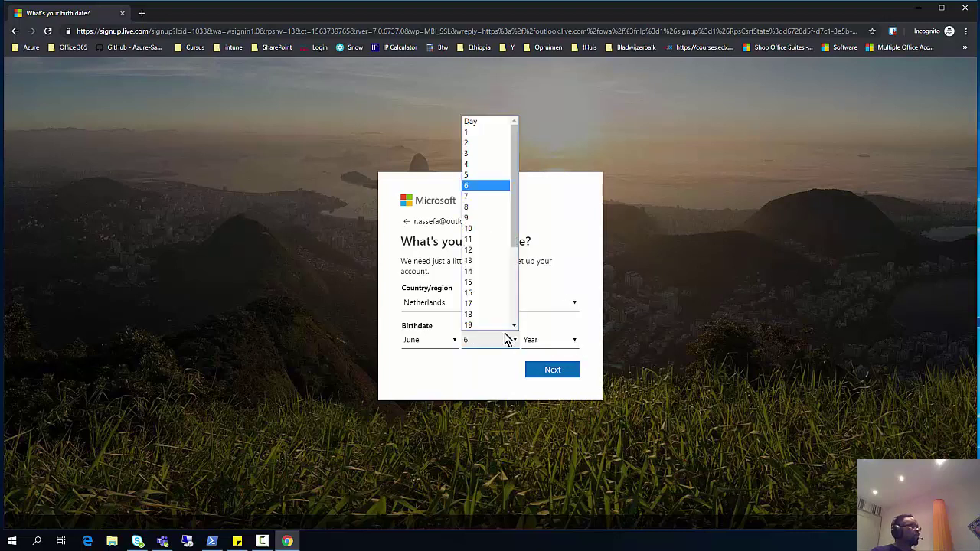
{"action": "left_click", "coordinate": [479, 145]}
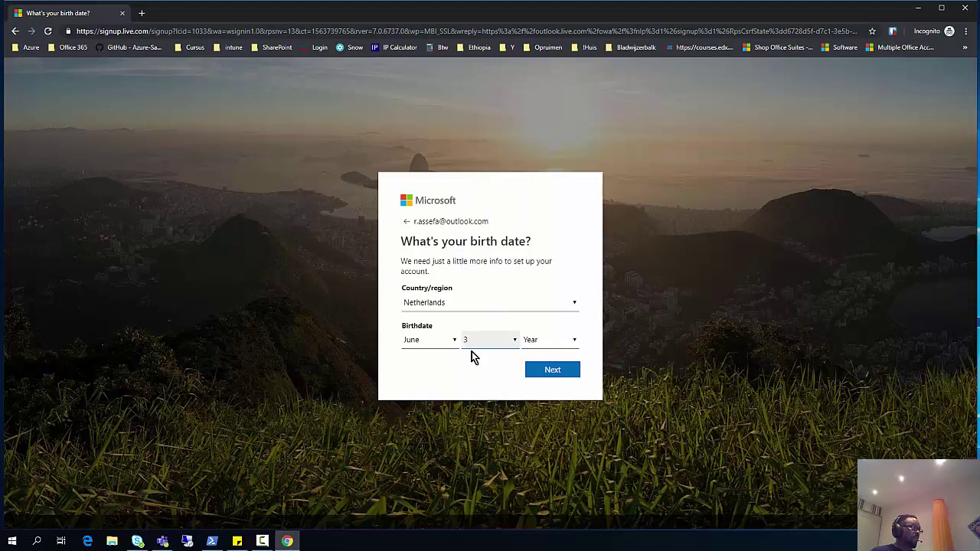
{"action": "left_click", "coordinate": [575, 344]}
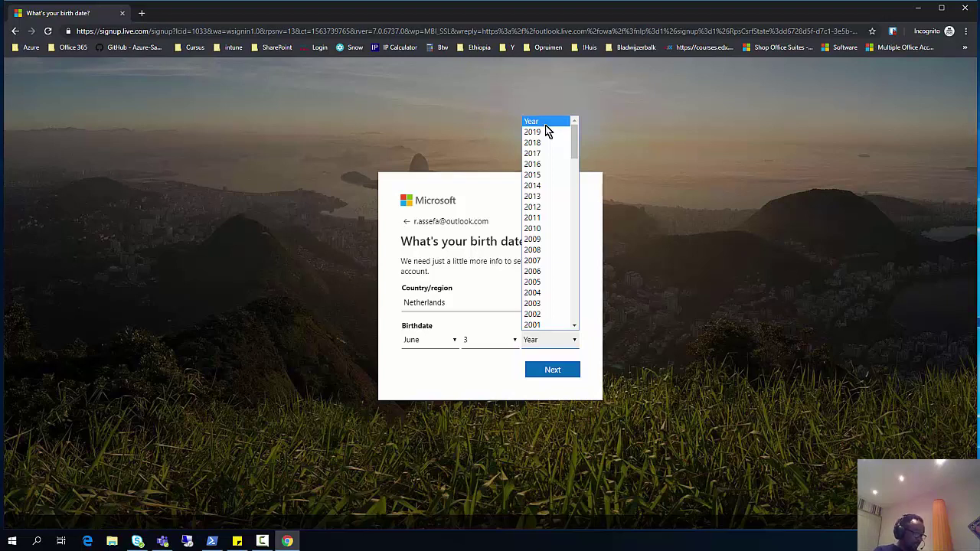
{"action": "type", "text": "1976"}
{"action": "key", "text": "Return"}
{"action": "left_click", "coordinate": [554, 372]}
{"action": "type", "text": "5"}
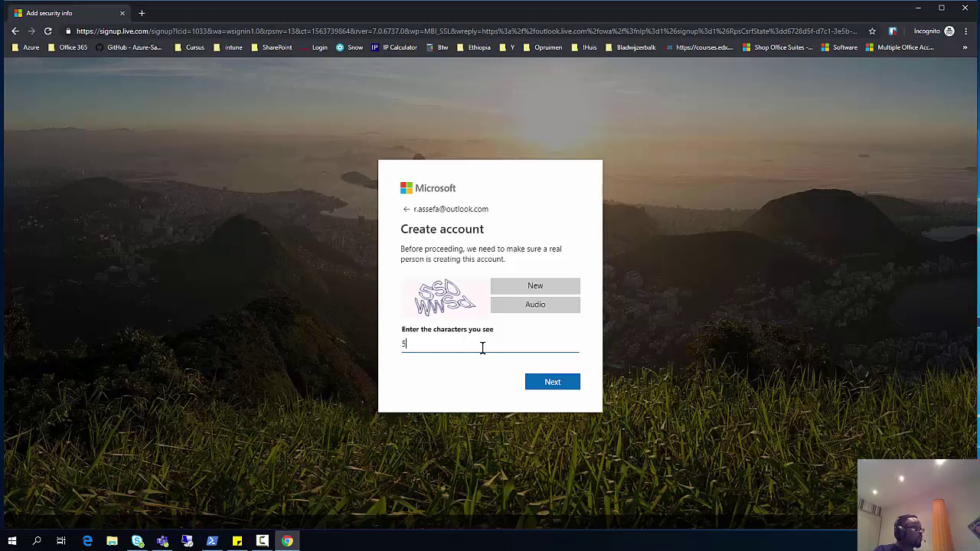
Enter the CAPTCHA characters and submit them
{"action": "type", "text": "sdwwsd"}
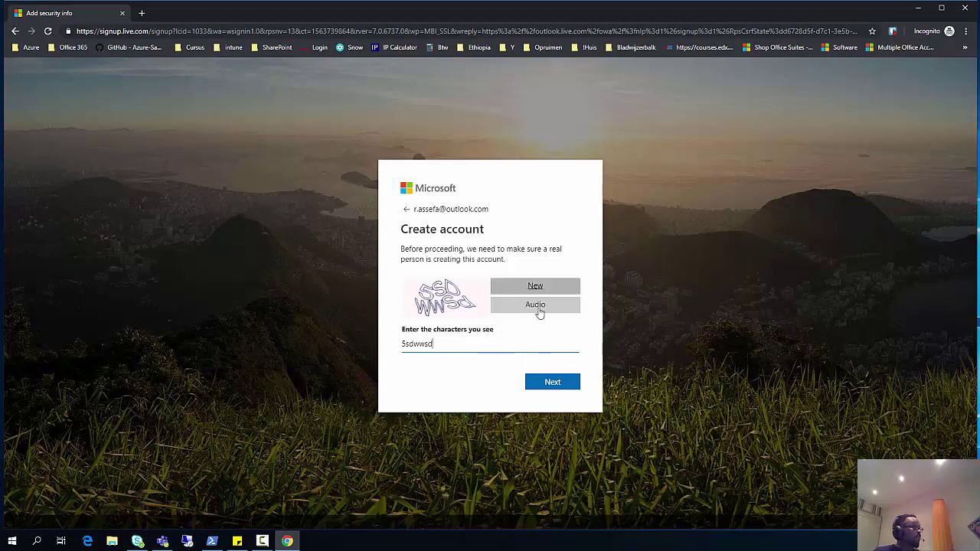
{"action": "left_click", "coordinate": [554, 384]}
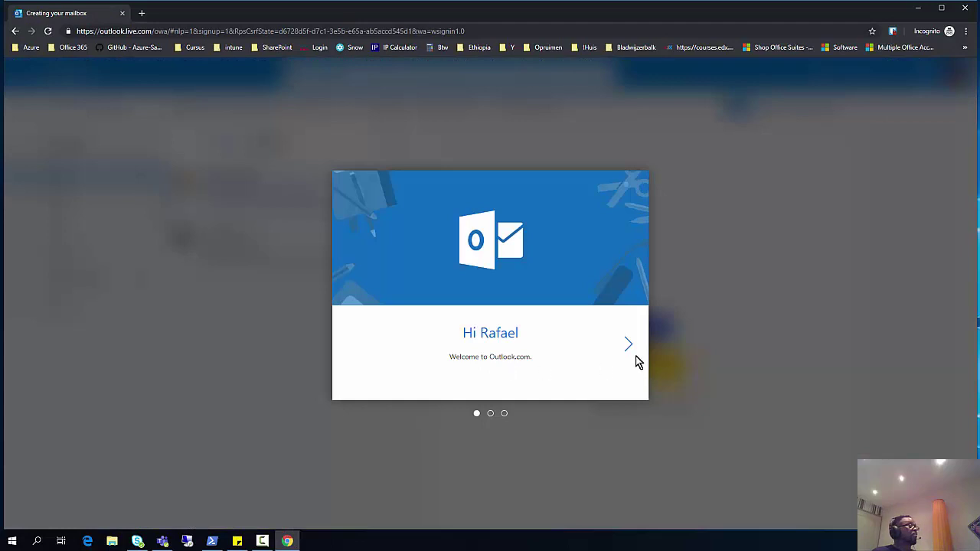
Go through the welcome and language/time zone cards, keeping the current time zone
{"action": "left_click", "coordinate": [628, 344]}
{"action": "left_click", "coordinate": [564, 359]}
{"action": "left_click", "coordinate": [564, 359]}
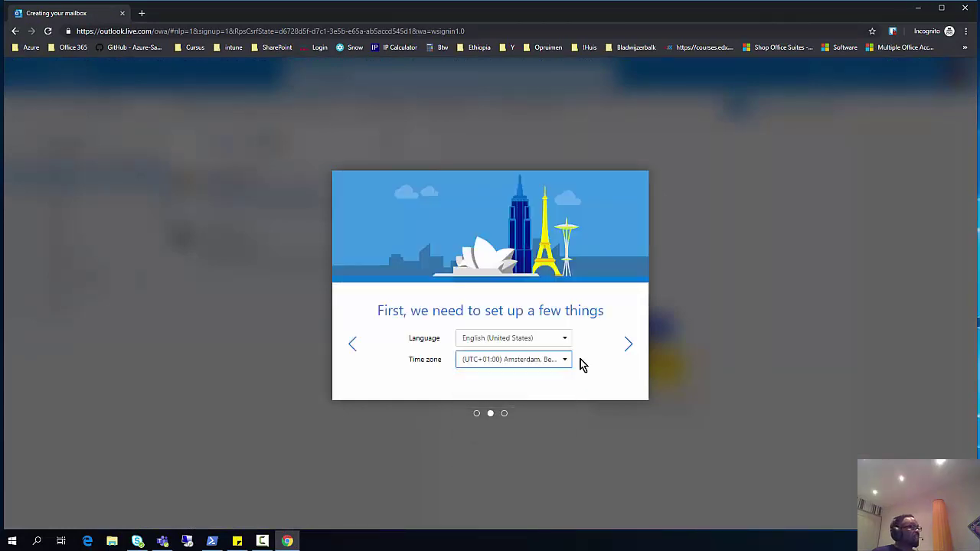
{"action": "left_click", "coordinate": [628, 345]}
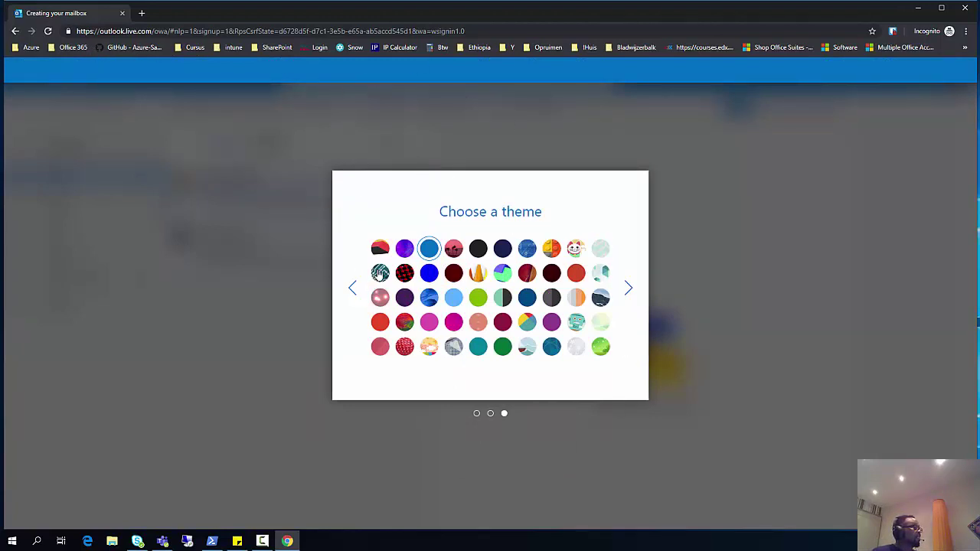
Preview several themes, then finish setup with the blue blueprint theme
{"action": "left_click", "coordinate": [380, 273]}
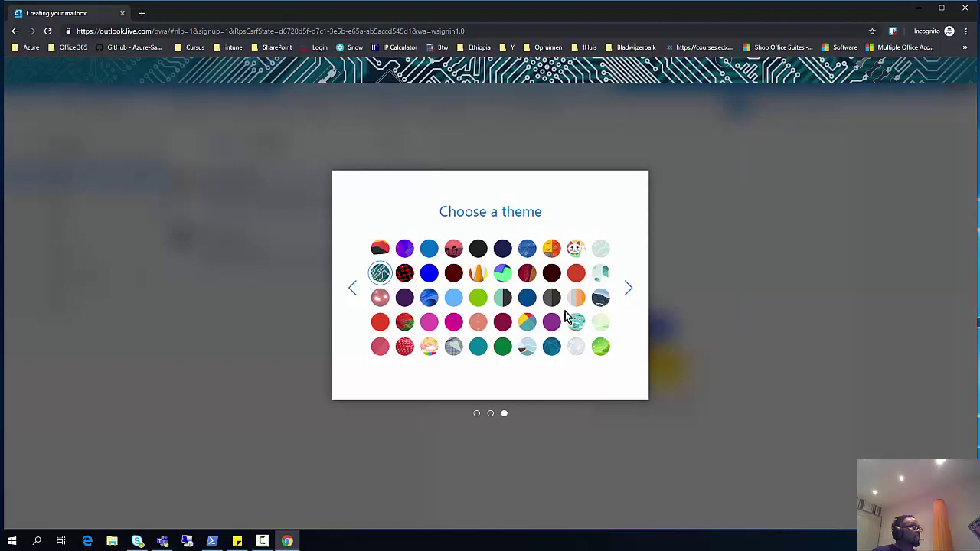
{"action": "left_click", "coordinate": [600, 248]}
{"action": "left_click", "coordinate": [431, 273]}
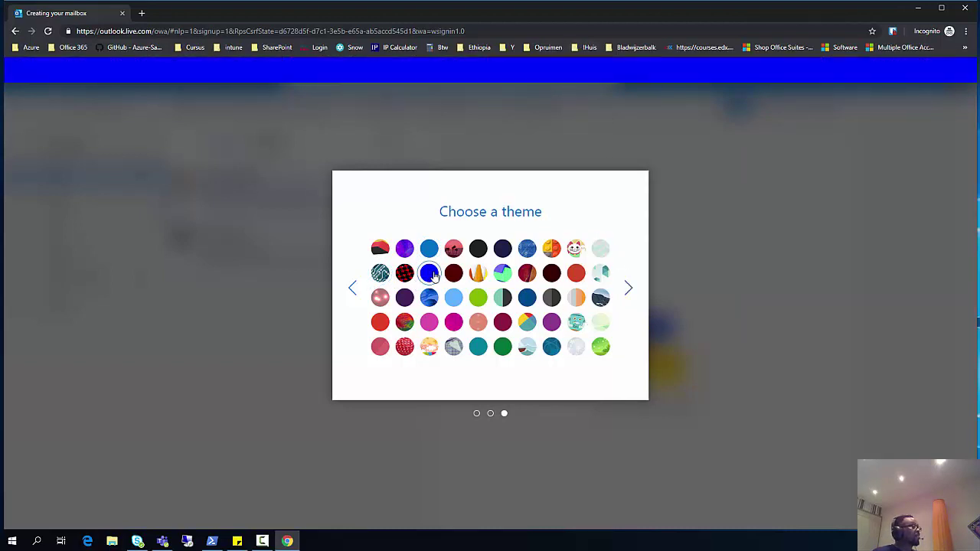
{"action": "left_click", "coordinate": [425, 251]}
{"action": "left_click", "coordinate": [378, 248]}
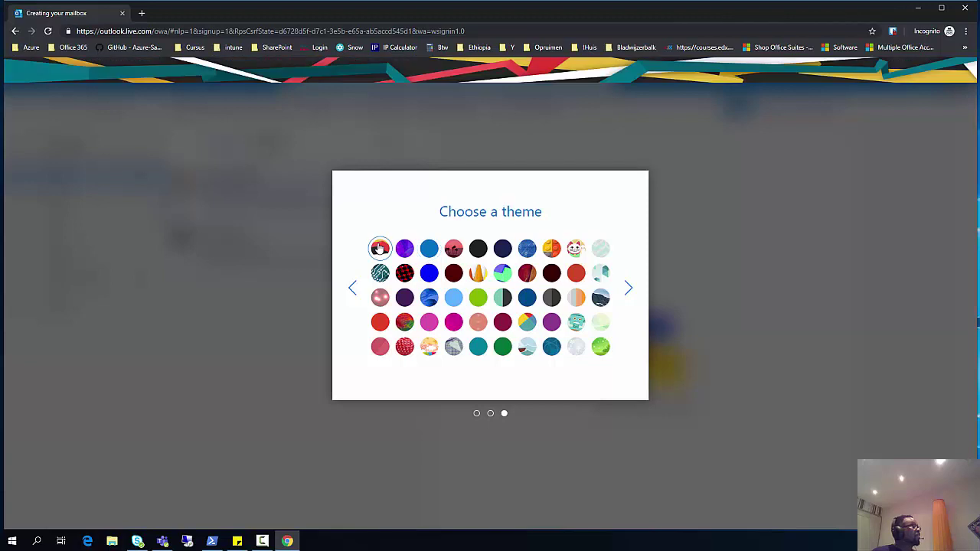
{"action": "left_click", "coordinate": [527, 248]}
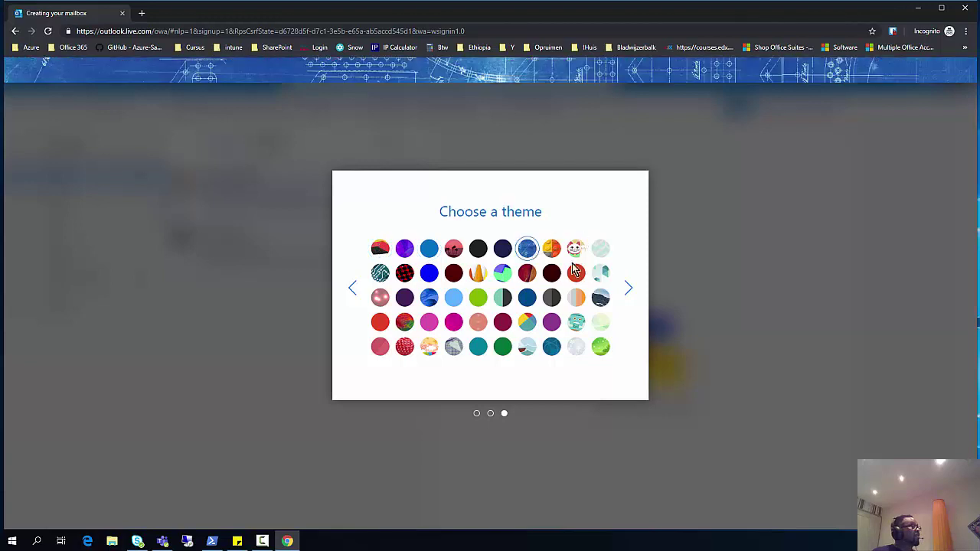
{"action": "left_click", "coordinate": [620, 293]}
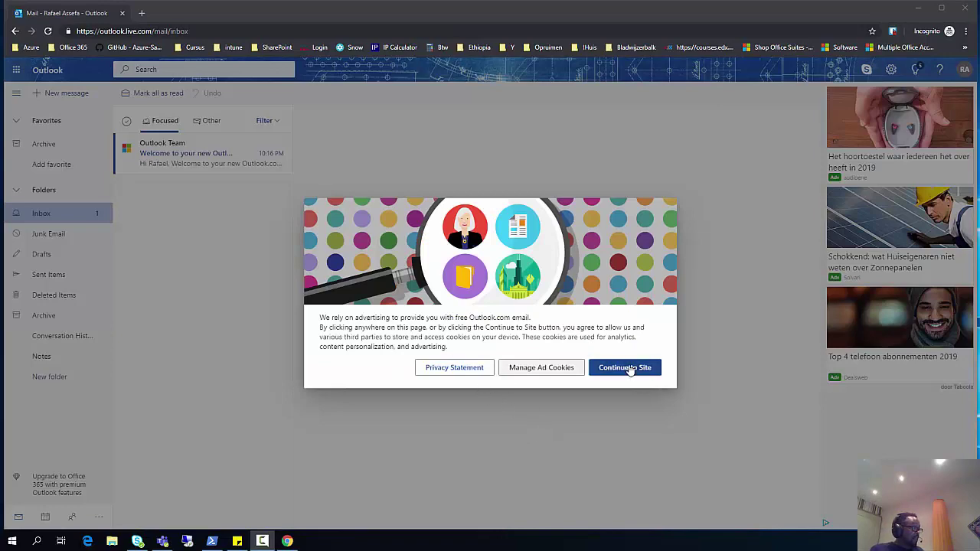
In Manage Ad Cookies, switch off storage access, Personalization, Ad selection, Content selection and Measurement
{"action": "left_click", "coordinate": [563, 373]}
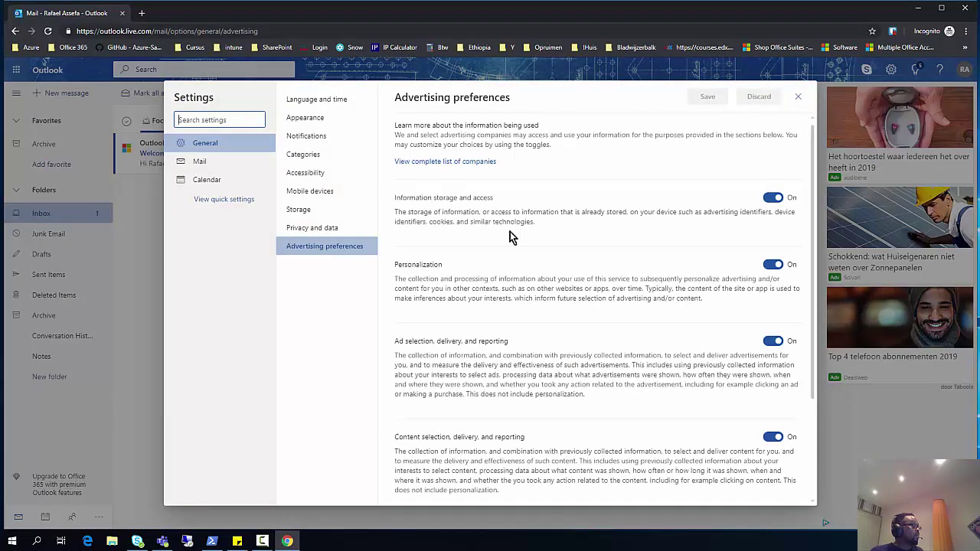
{"action": "scroll", "coordinate": [615, 394], "scroll_direction": "down", "scroll_amount": 3}
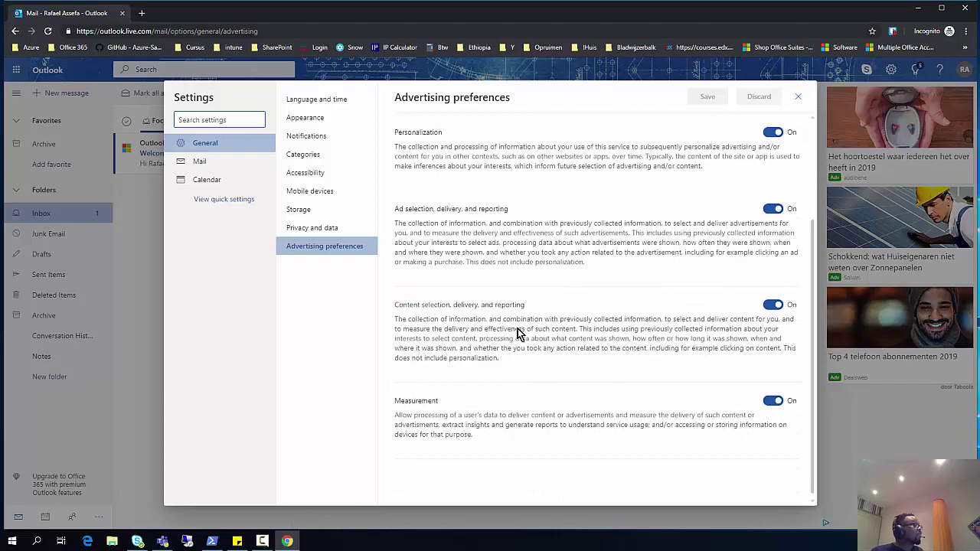
{"action": "scroll", "coordinate": [519, 326], "scroll_direction": "up", "scroll_amount": 3}
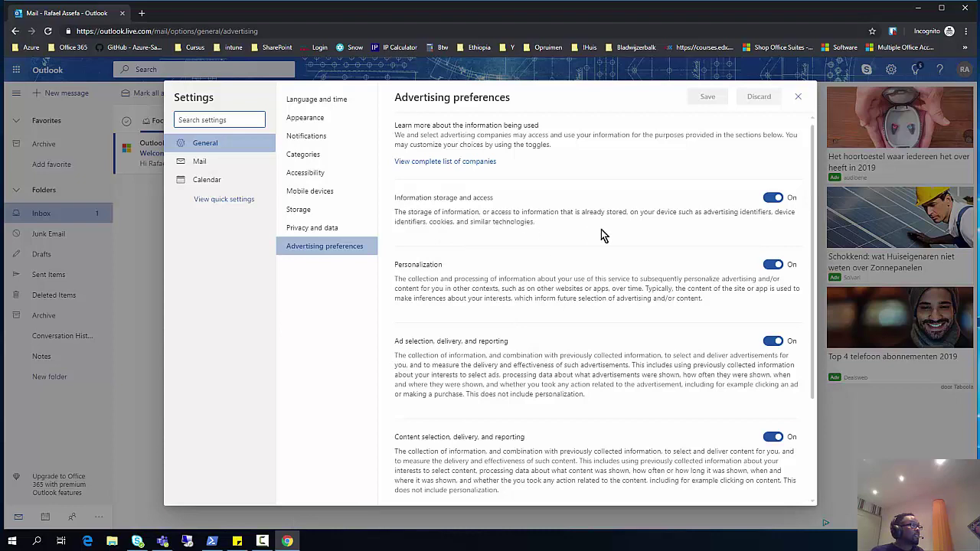
{"action": "left_click", "coordinate": [771, 197]}
{"action": "left_click", "coordinate": [772, 264]}
{"action": "scroll", "coordinate": [699, 360], "scroll_direction": "down", "scroll_amount": 3}
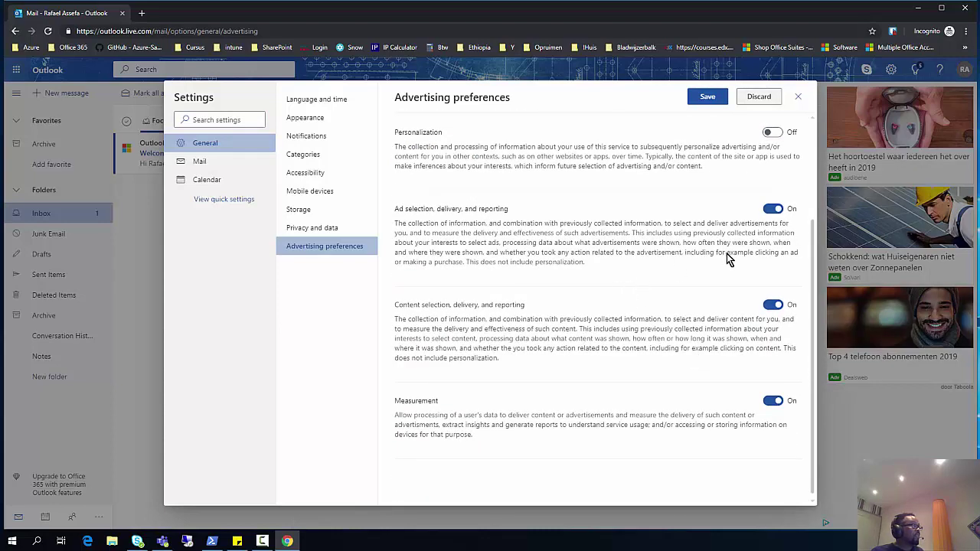
{"action": "left_click", "coordinate": [771, 208]}
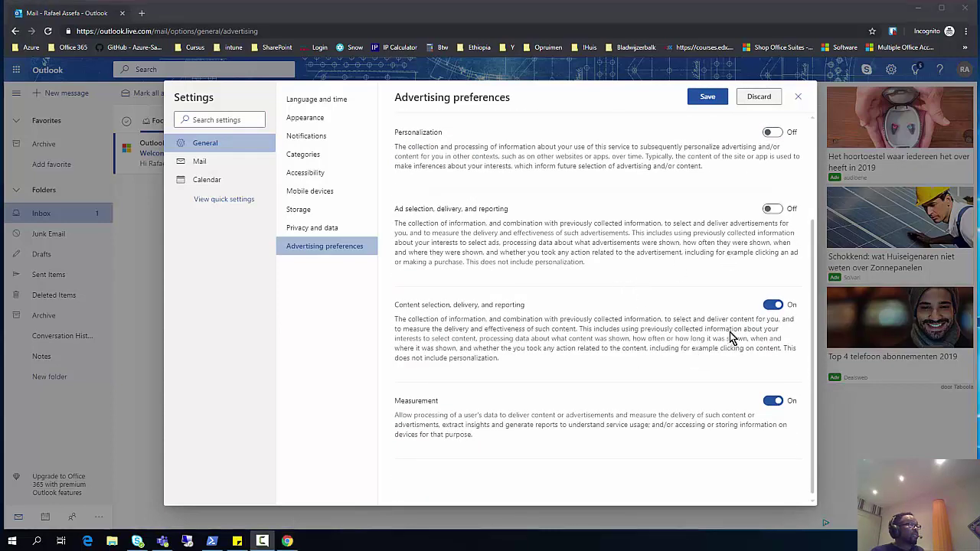
{"action": "left_click", "coordinate": [772, 304]}
{"action": "left_click", "coordinate": [772, 400]}
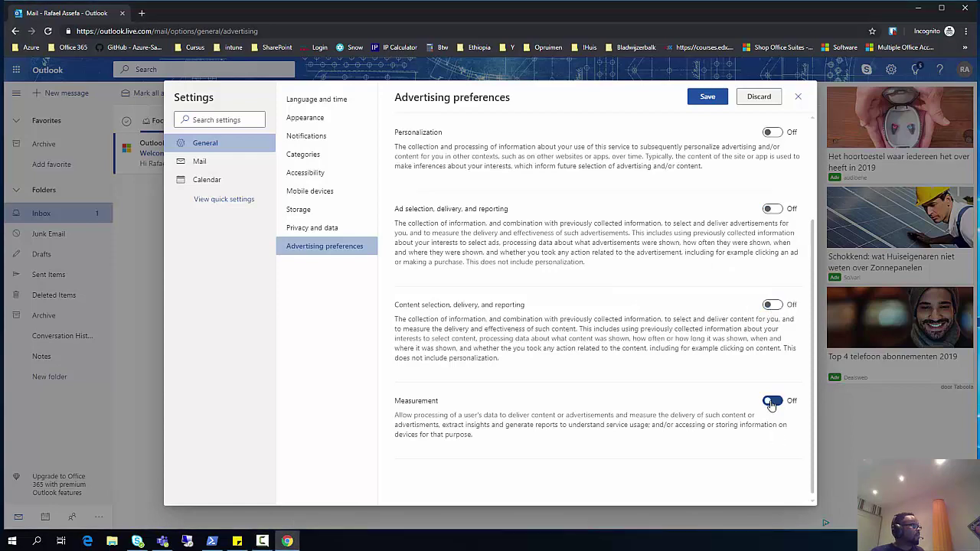
Save the advertising preferences and launch Word Online from the app launcher
{"action": "left_click", "coordinate": [707, 96]}
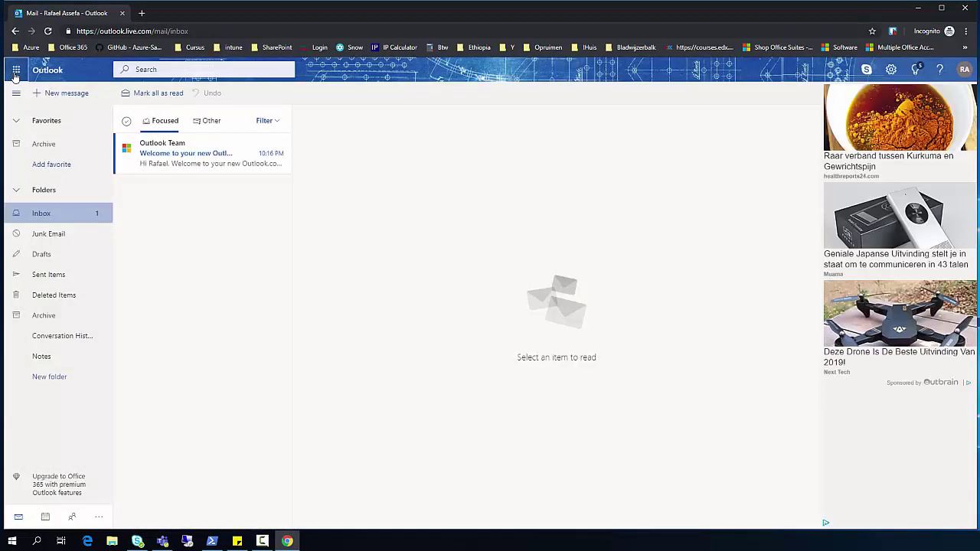
{"action": "left_click", "coordinate": [16, 70]}
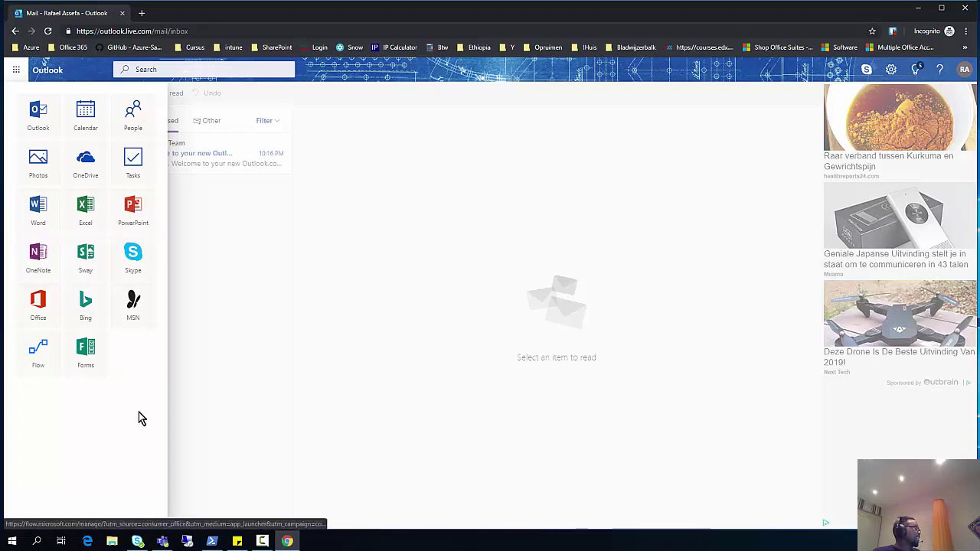
{"action": "left_click", "coordinate": [44, 224]}
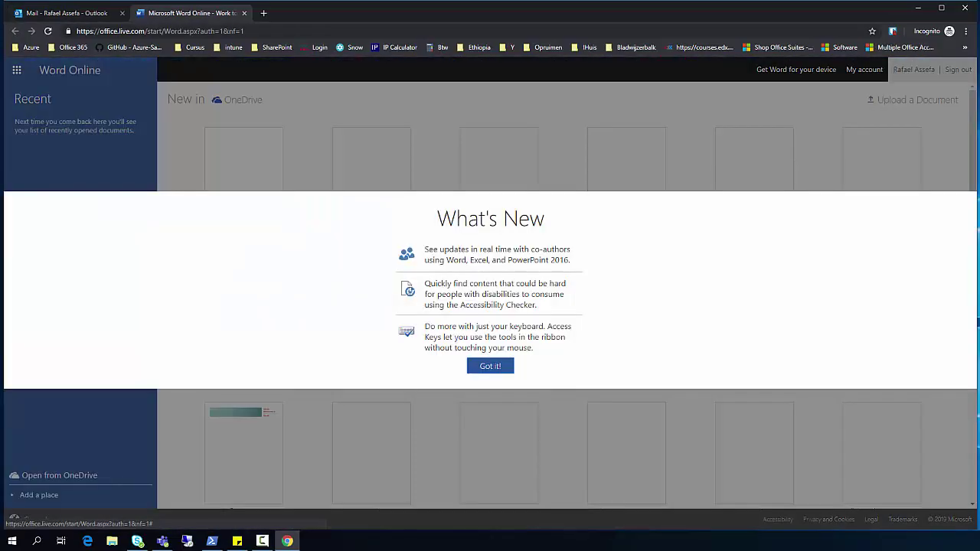
Dismiss the What's New notice and create a new blank Word document
{"action": "left_click", "coordinate": [492, 367]}
{"action": "left_click", "coordinate": [227, 184]}
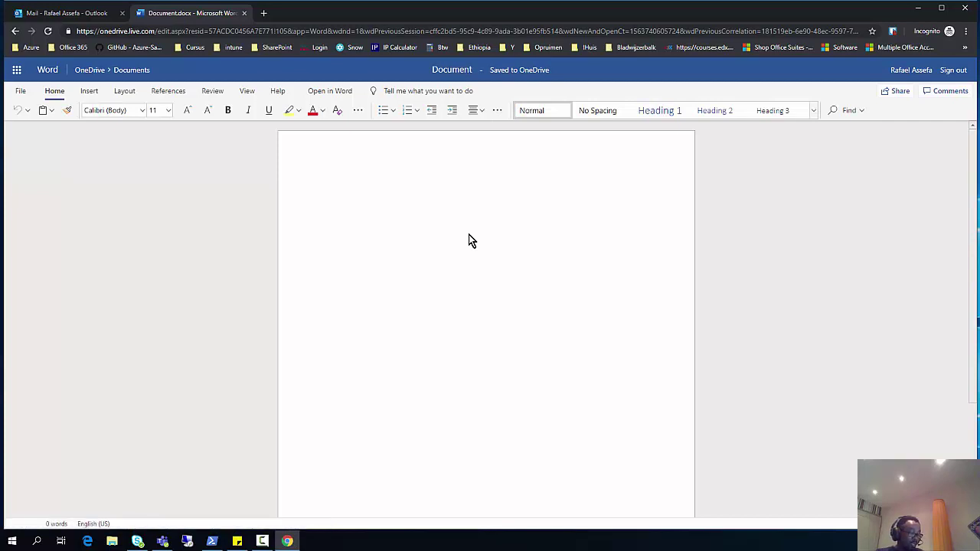
Generate Lorem ipsum filler text with =rand(9,9) and bring up the File menu
{"action": "type", "text": "=ran"}
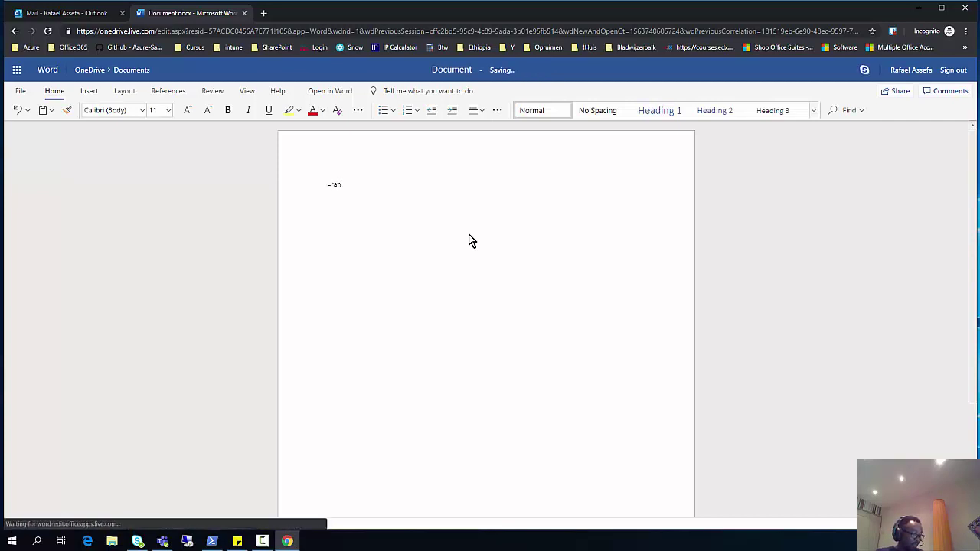
{"action": "type", "text": "d5"}
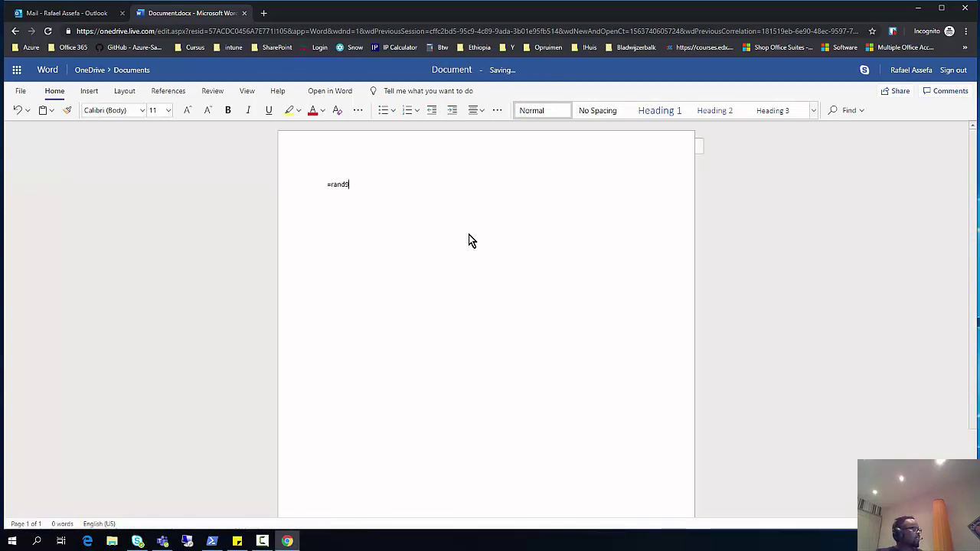
{"action": "key", "text": "BackSpace"}
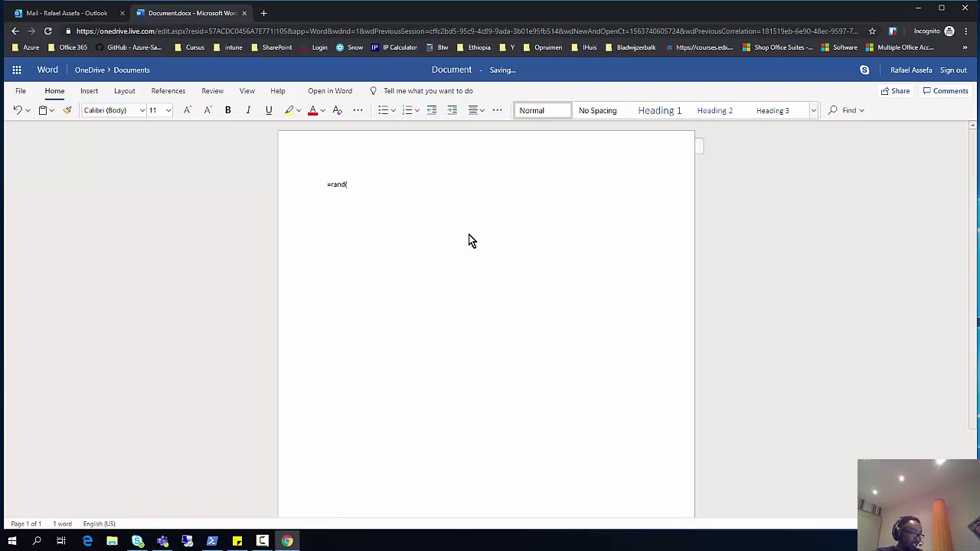
{"action": "type", "text": "(9,9"}
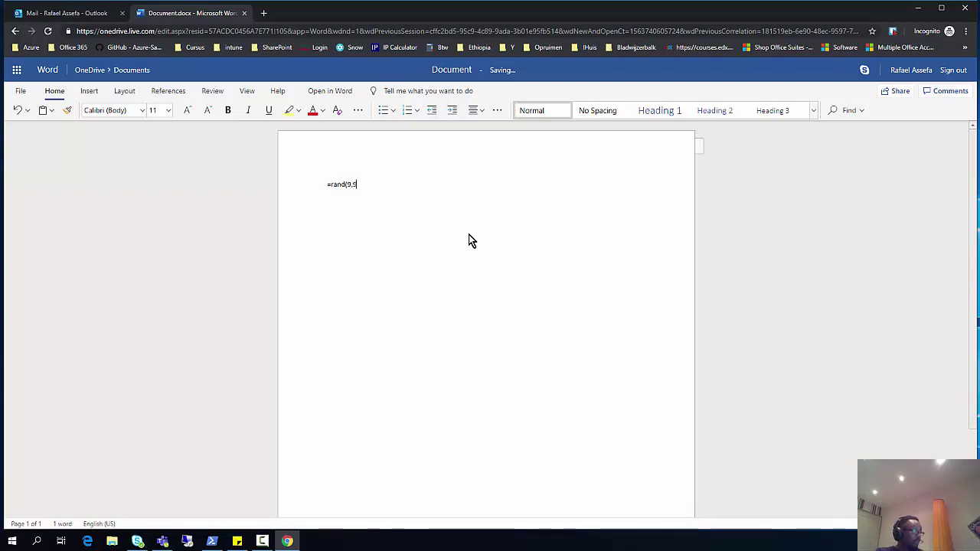
{"action": "type", "text": ")"}
{"action": "key", "text": "Return"}
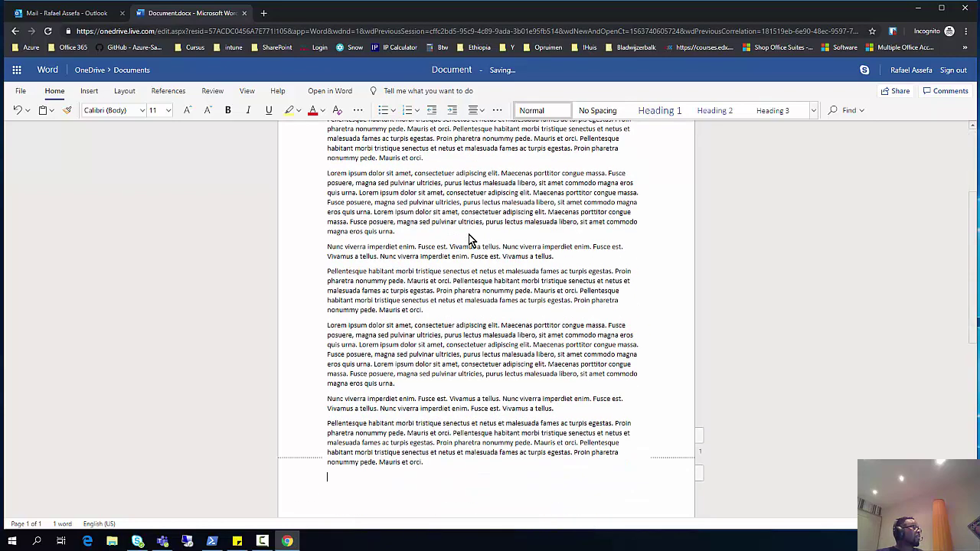
{"action": "left_click", "coordinate": [17, 94]}
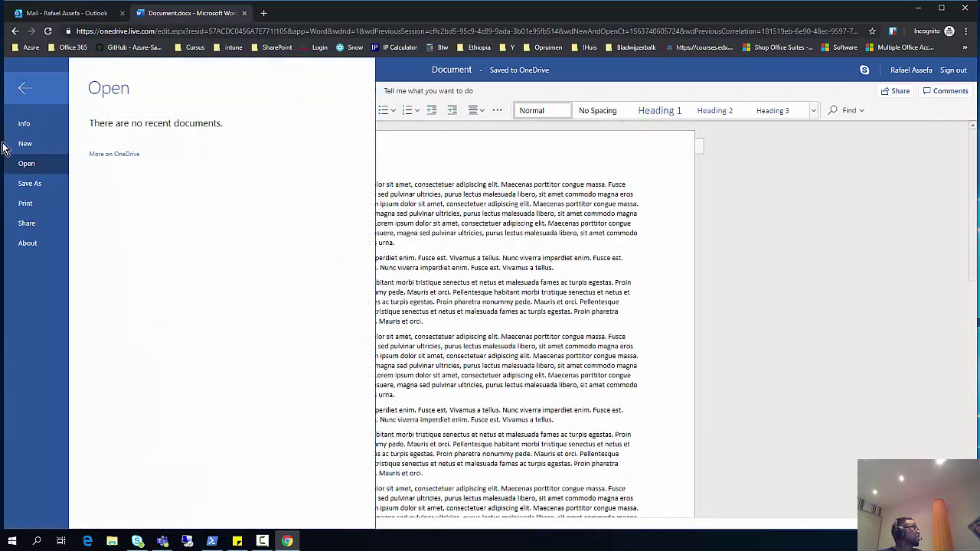
Start saving a copy of the document, with OneDrive's Documents folder as the location
{"action": "left_click", "coordinate": [35, 185]}
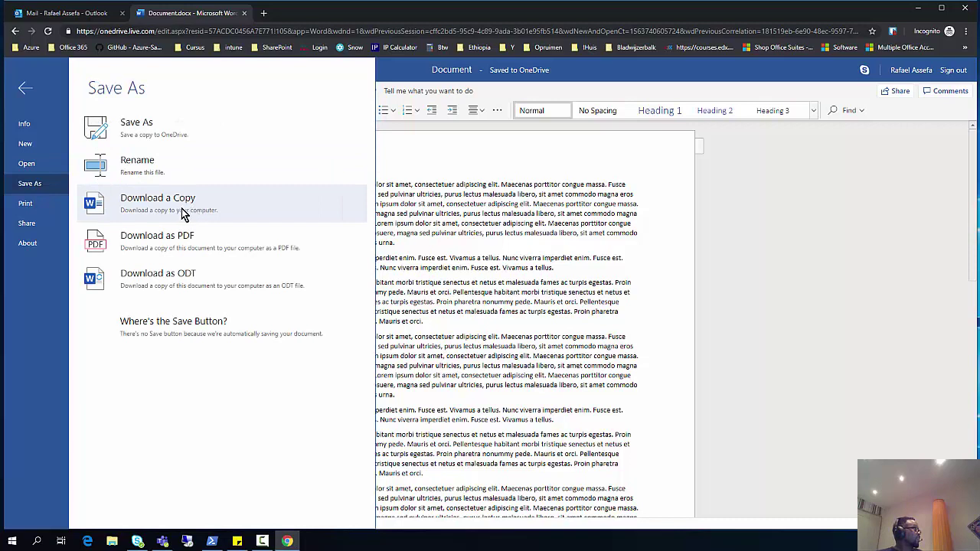
{"action": "left_click", "coordinate": [171, 144]}
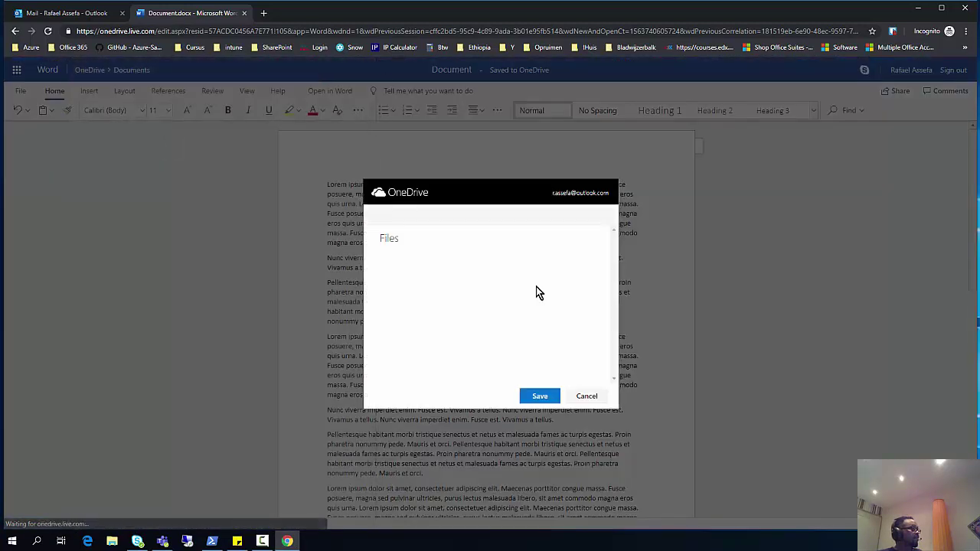
{"action": "left_click", "coordinate": [536, 290]}
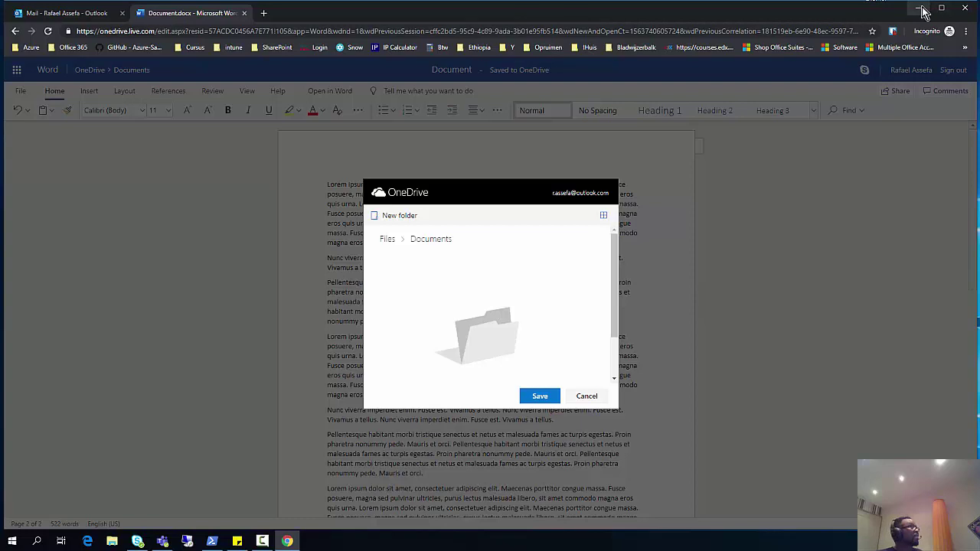
Open OneDrive in a new tab from the Outlook mail tab's app launcher
{"action": "left_click", "coordinate": [50, 13]}
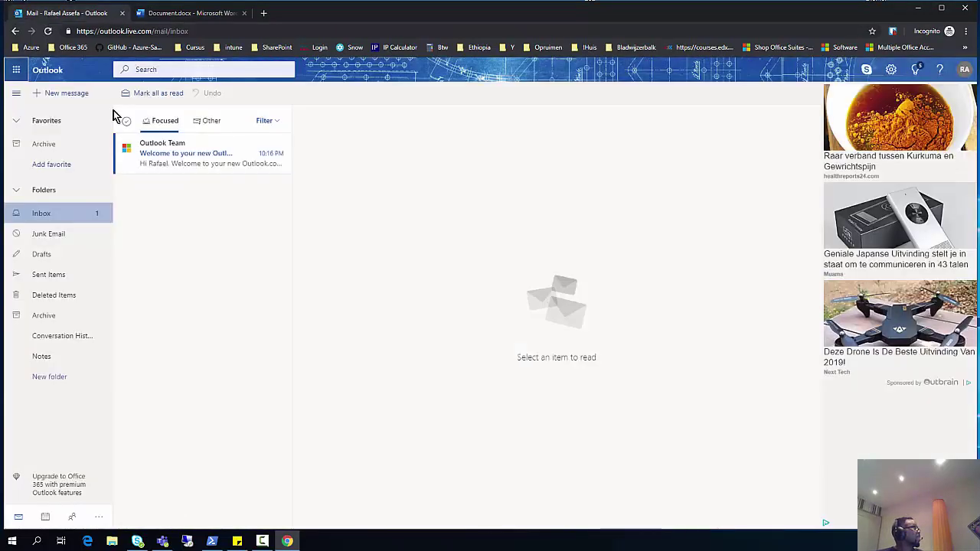
{"action": "left_click", "coordinate": [16, 70]}
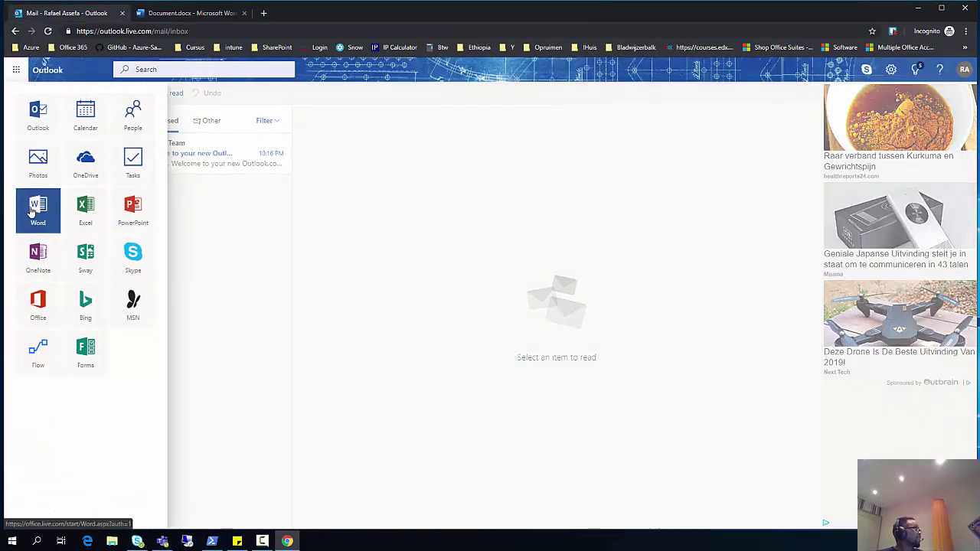
{"action": "left_click", "coordinate": [83, 172]}
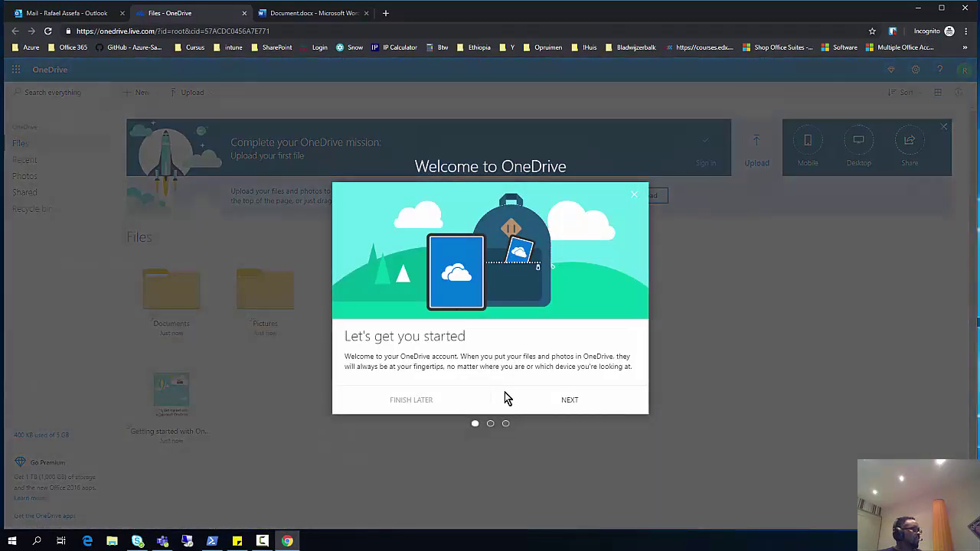
Finish OneDrive's welcome tour, dismiss the premium offer, and return to the Word document
{"action": "left_click", "coordinate": [576, 401]}
{"action": "left_click", "coordinate": [575, 403]}
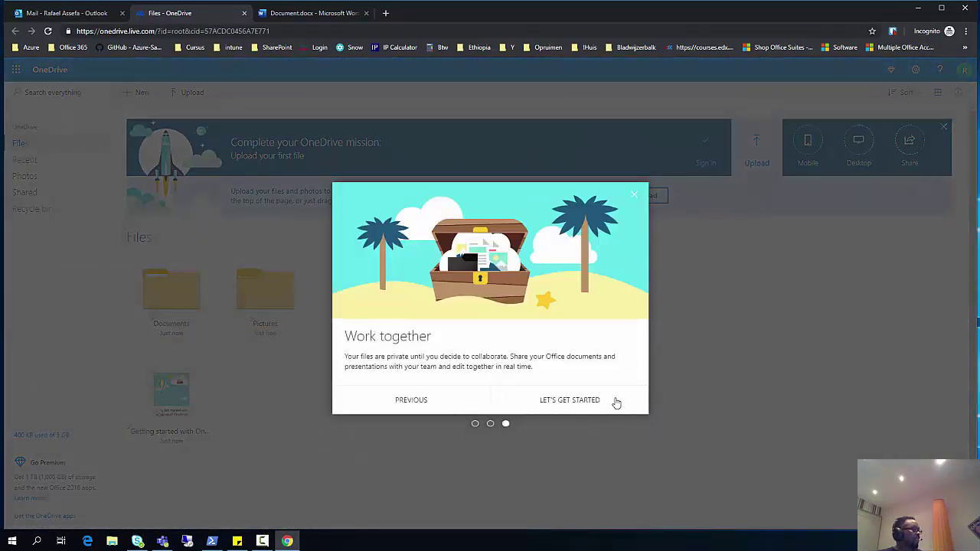
{"action": "left_click", "coordinate": [604, 401]}
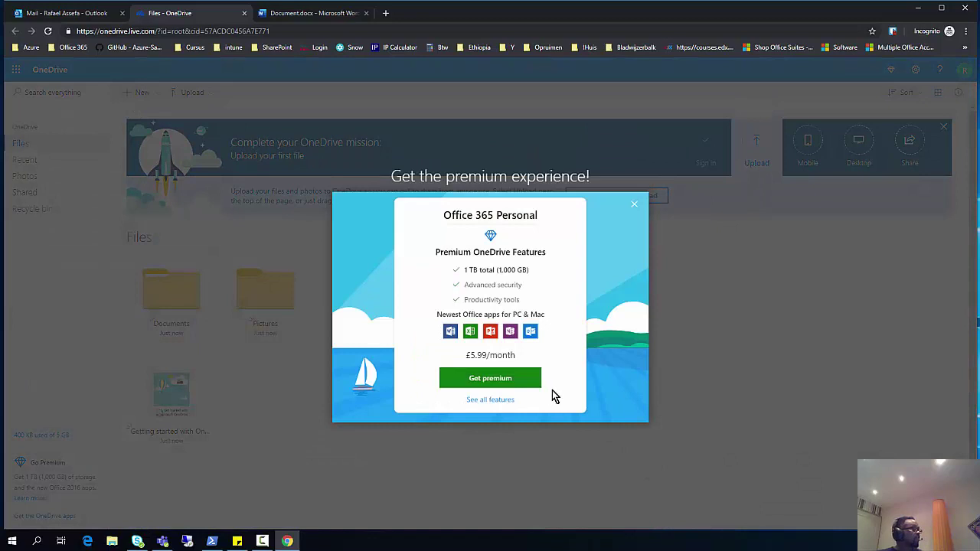
{"action": "left_click", "coordinate": [634, 204]}
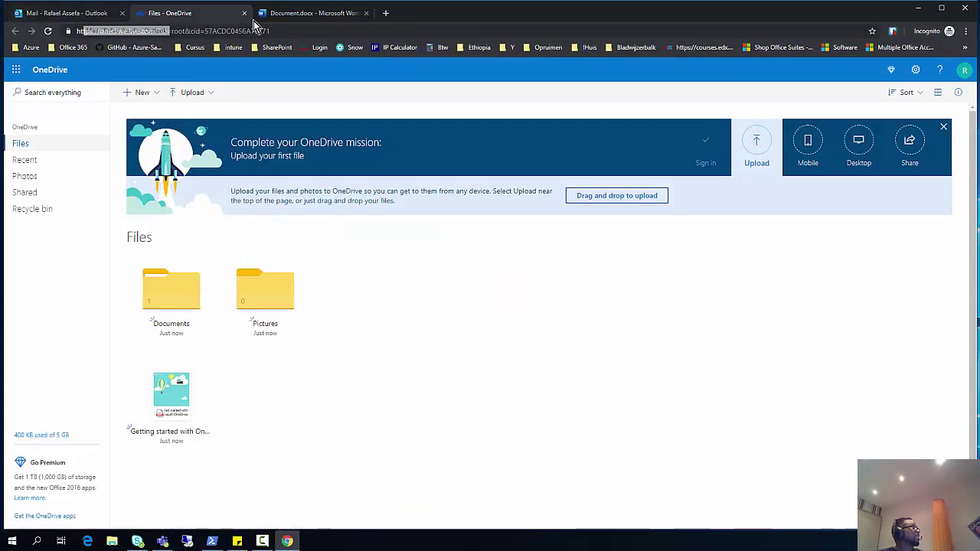
{"action": "left_click", "coordinate": [291, 16]}
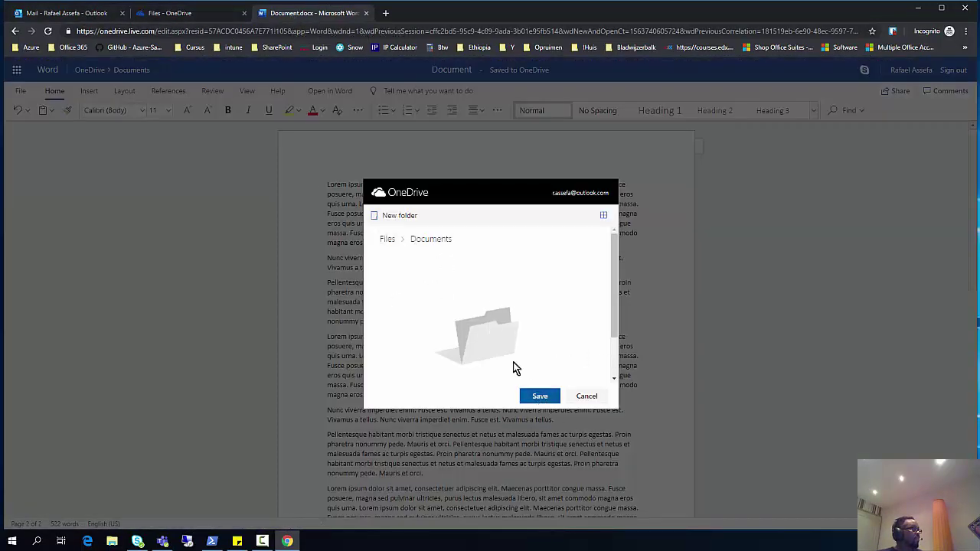
Save the copy as 'Test' into OneDrive's Documents folder, then return to OneDrive
{"action": "left_click", "coordinate": [539, 396]}
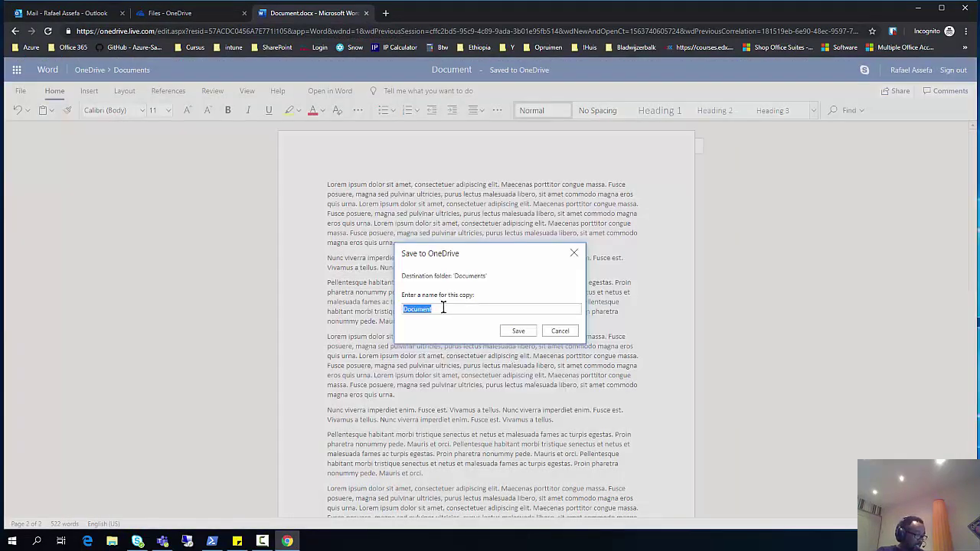
{"action": "type", "text": "Test"}
{"action": "left_click", "coordinate": [506, 333]}
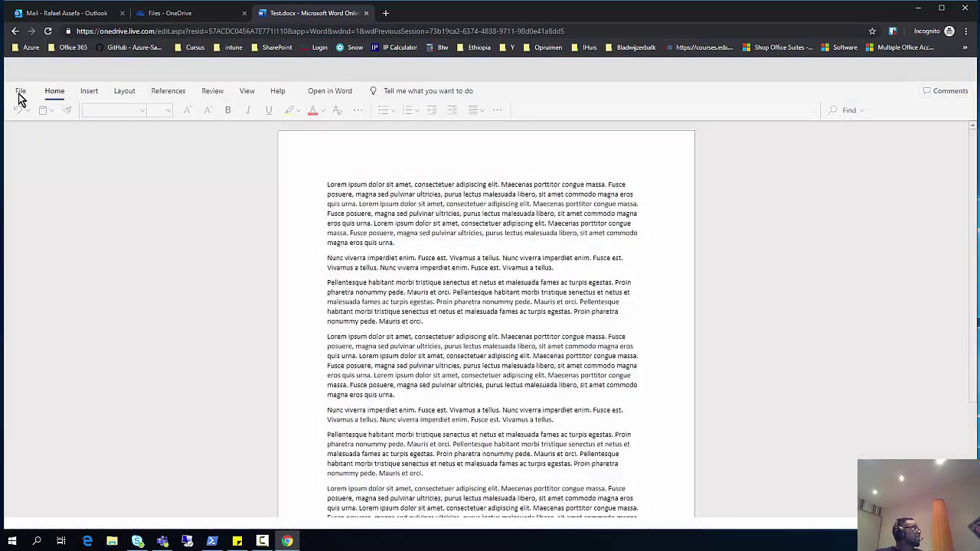
{"action": "left_click", "coordinate": [177, 15]}
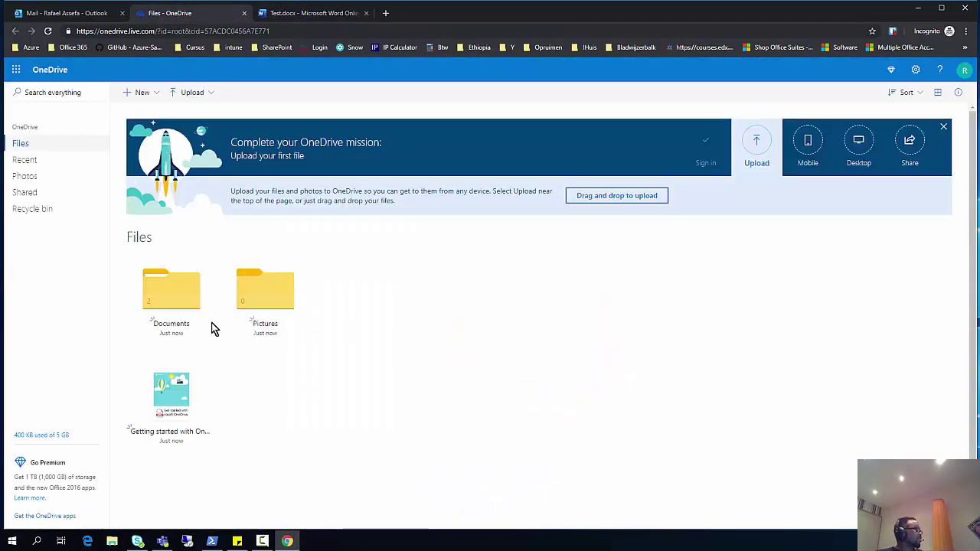
Open Documents and Test.docx, close the extra Test.docx tabs, and view its context menu
{"action": "left_click", "coordinate": [172, 297]}
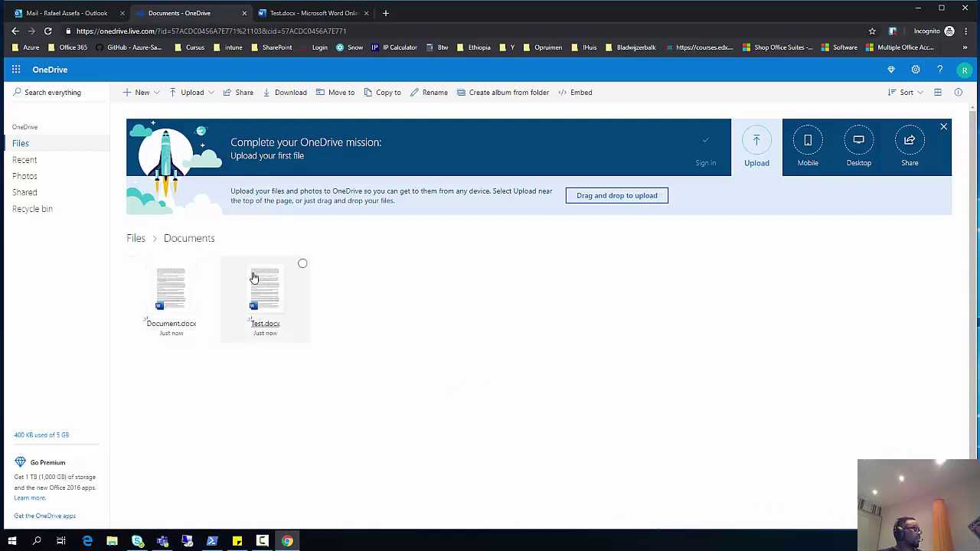
{"action": "left_click", "coordinate": [265, 297]}
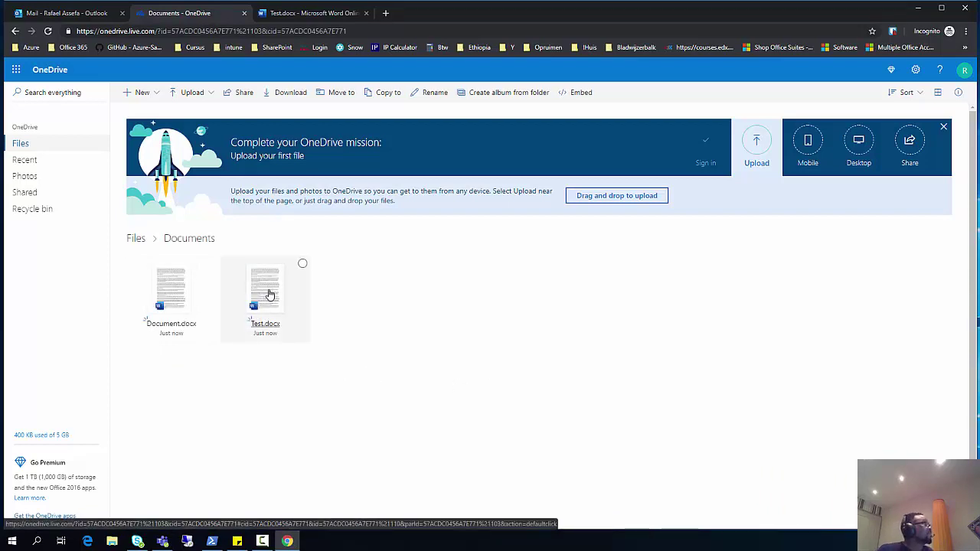
{"action": "left_click", "coordinate": [366, 13]}
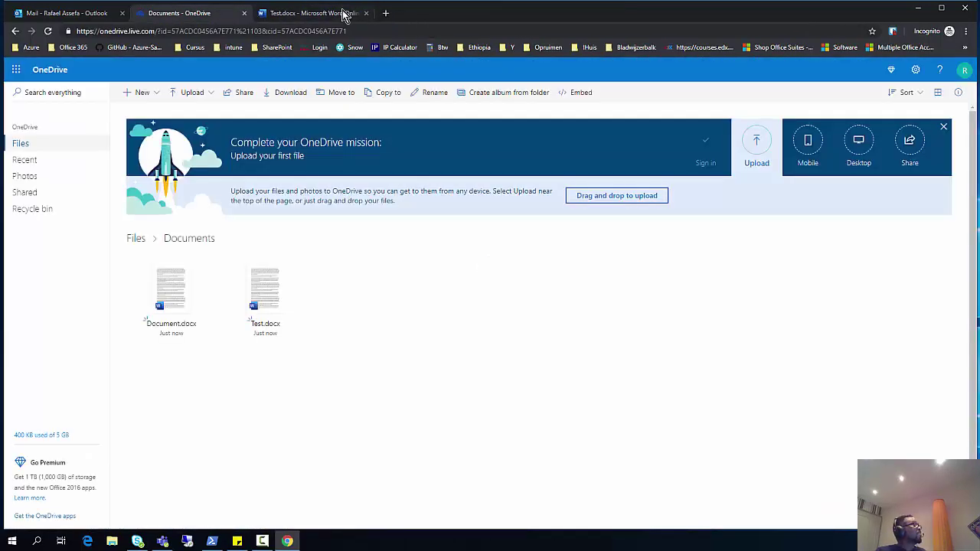
{"action": "left_click", "coordinate": [368, 19]}
{"action": "left_click", "coordinate": [366, 14]}
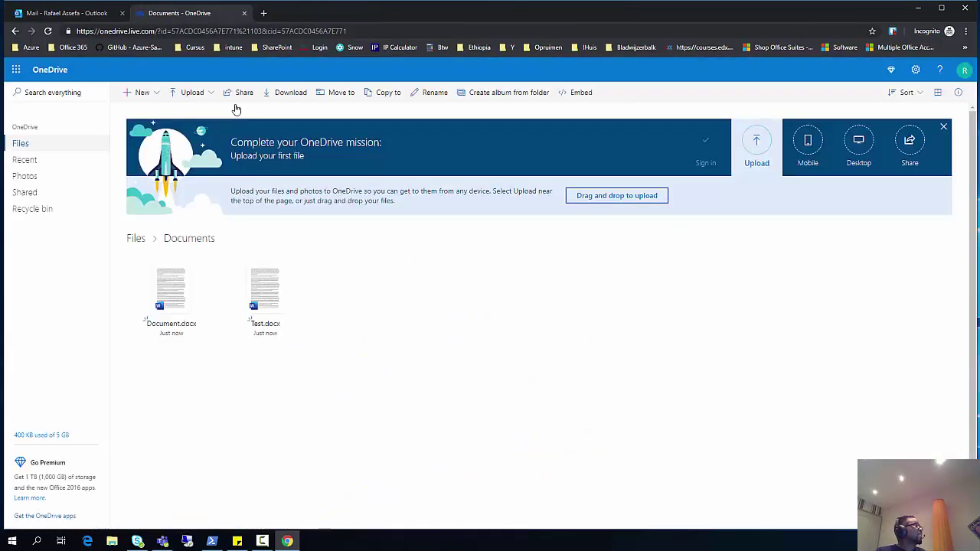
{"action": "left_click", "coordinate": [157, 306]}
{"action": "right_click", "coordinate": [265, 302]}
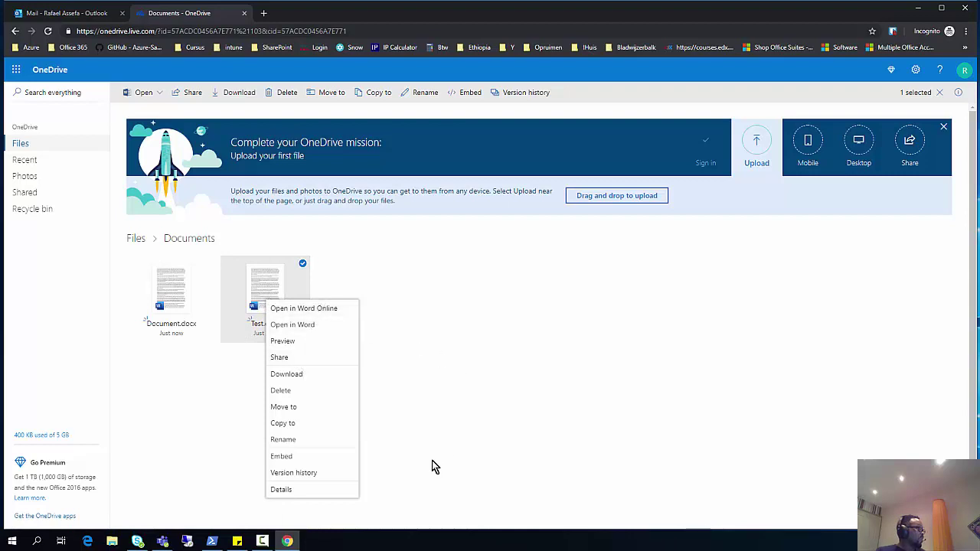
Dismiss the Test.docx menu and show the app launcher's All apps list
{"action": "left_click", "coordinate": [304, 490]}
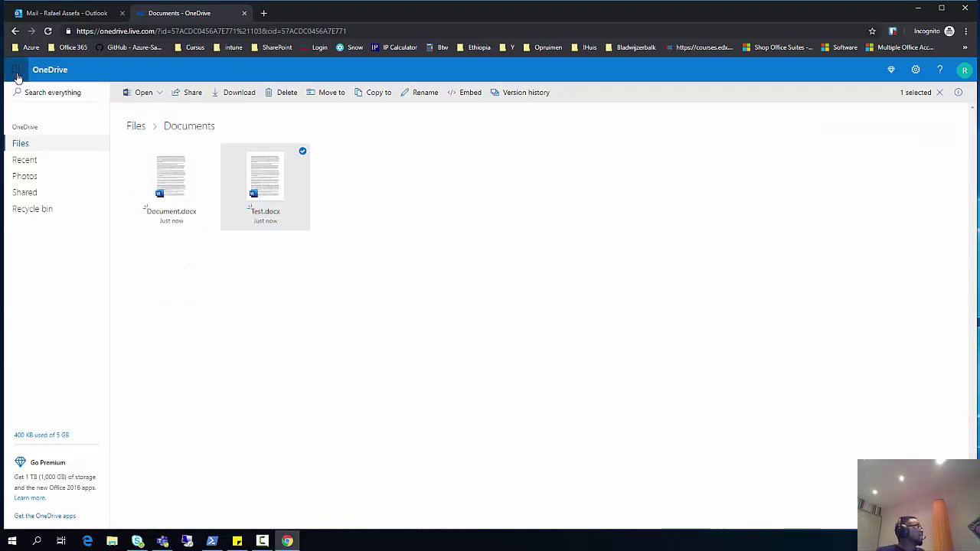
{"action": "left_click", "coordinate": [16, 71]}
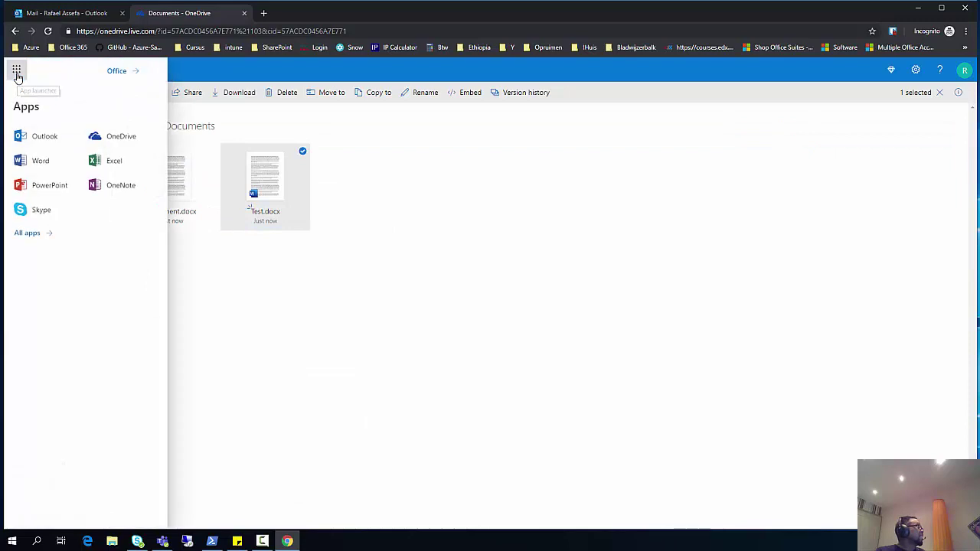
{"action": "left_click", "coordinate": [35, 233]}
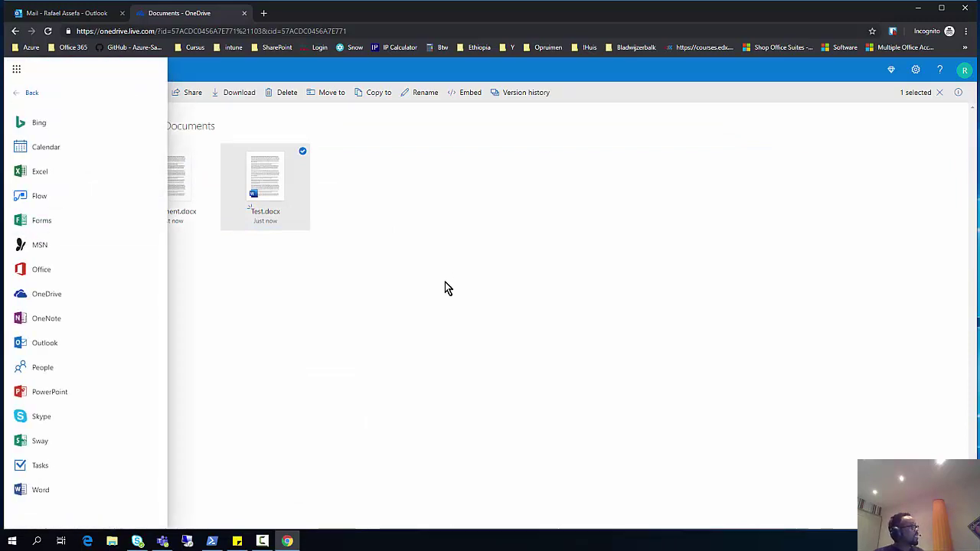
{"action": "left_click", "coordinate": [27, 92]}
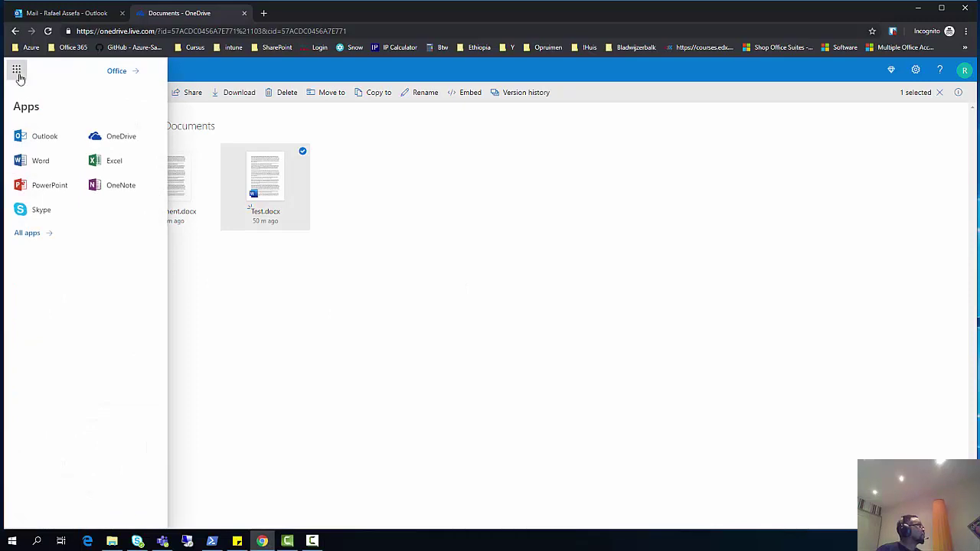
{"action": "left_click", "coordinate": [31, 234]}
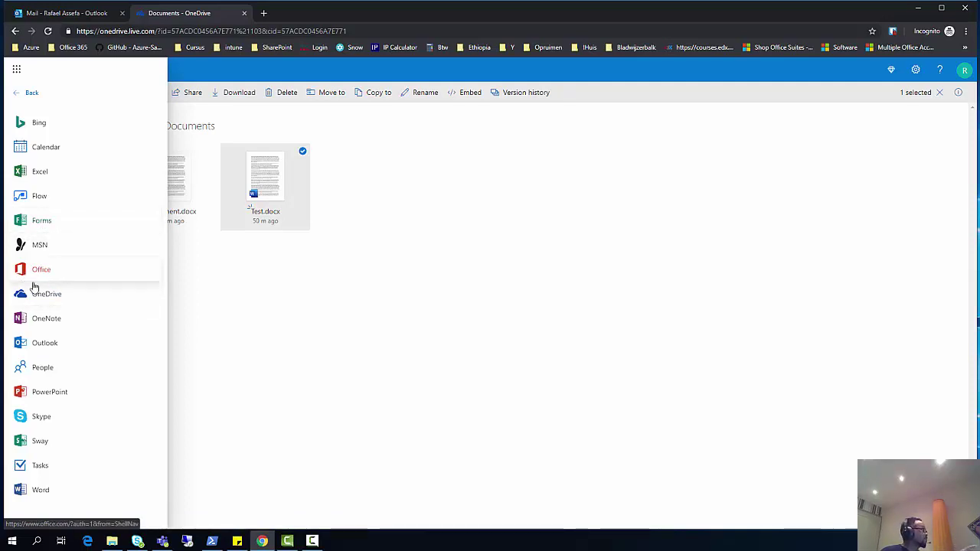
Visit Microsoft Office Home, then go back and list all Microsoft apps again
{"action": "left_click", "coordinate": [76, 277]}
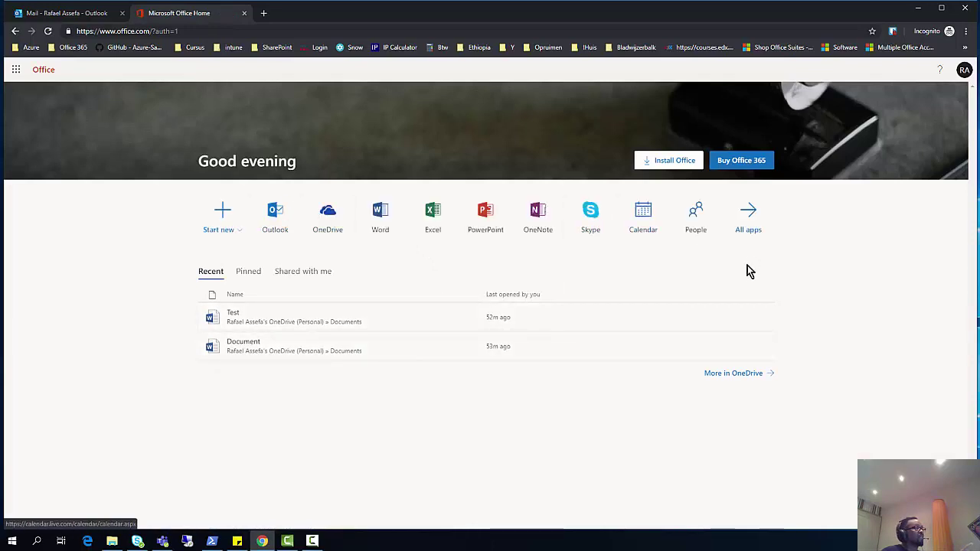
{"action": "left_click", "coordinate": [72, 13]}
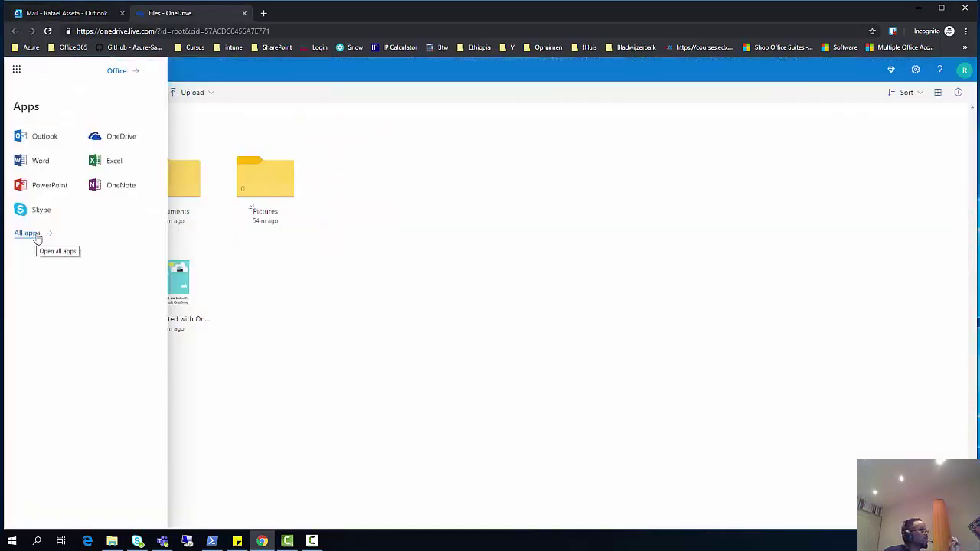
{"action": "left_click", "coordinate": [30, 233]}
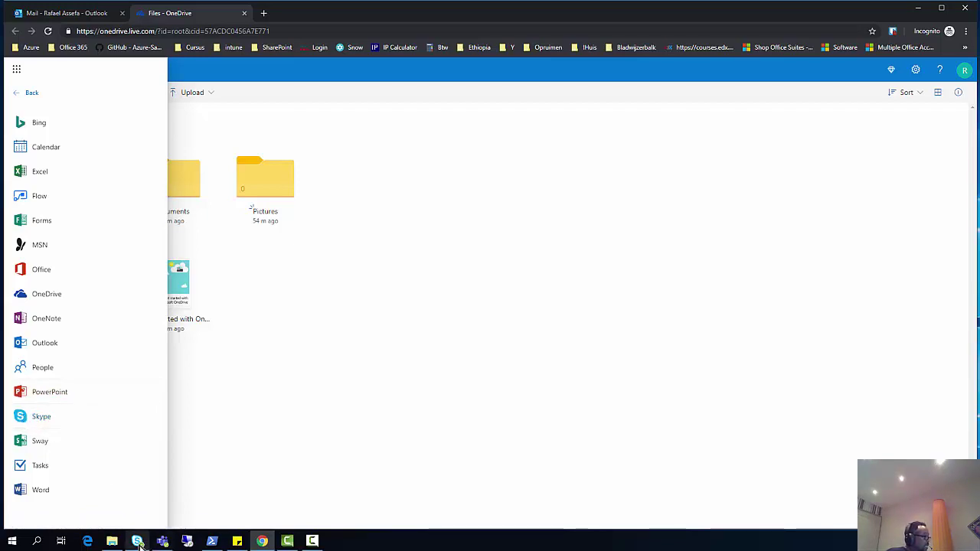
{"action": "mouse_move", "coordinate": [136, 542]}
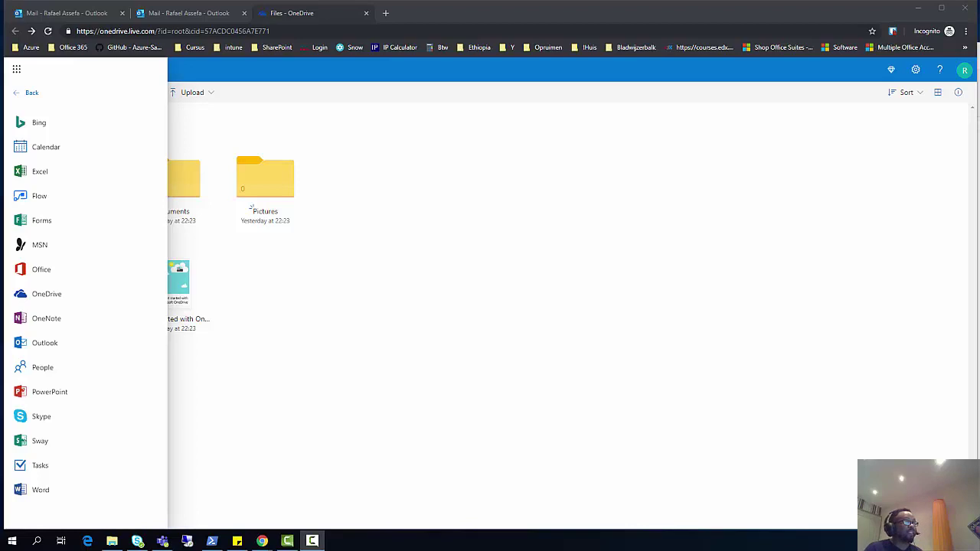
Choose Office from the All apps list to load office.com in the OneDrive tab
{"action": "left_click", "coordinate": [39, 276]}
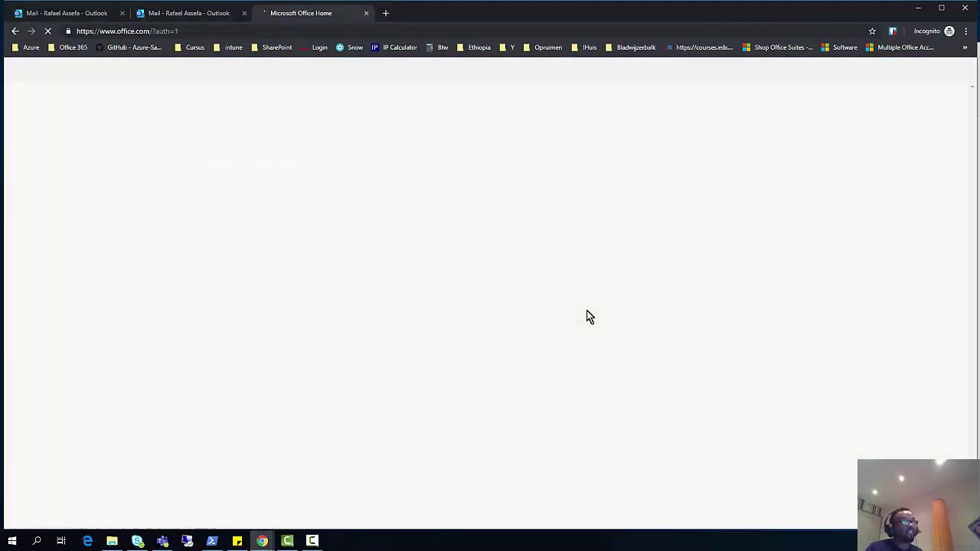